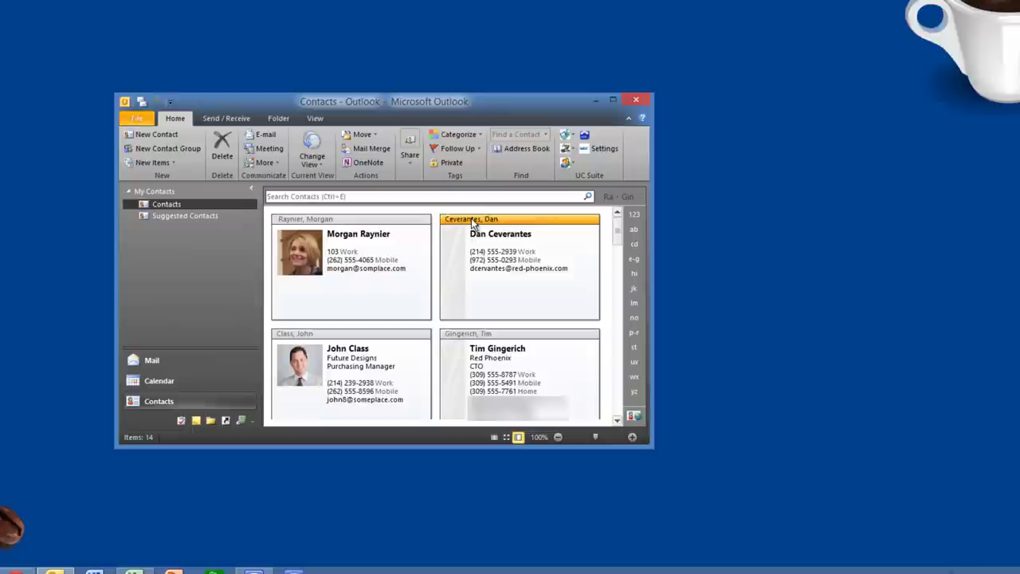
# Step: Make a supervised transfer of the current call to the first contact's business number, complete it, and minimize the Outlook window
pyautogui.click(391, 223)
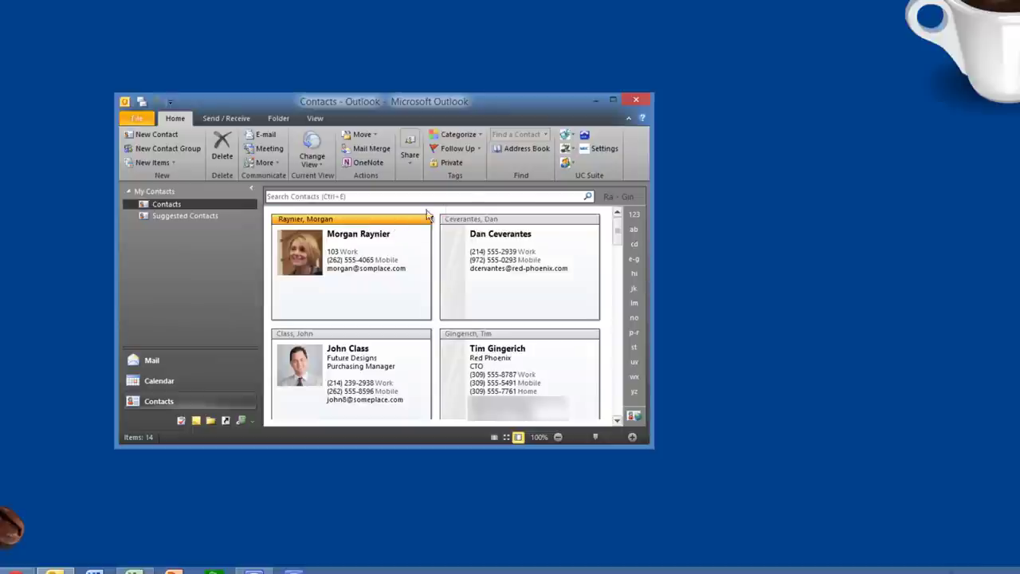
pyautogui.click(572, 152)
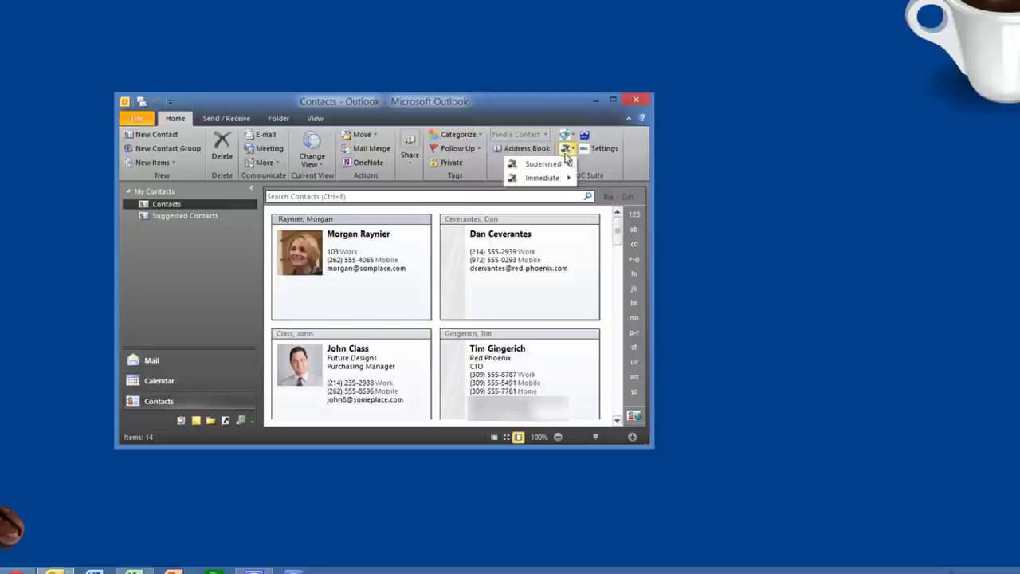
pyautogui.moveTo(551, 167)
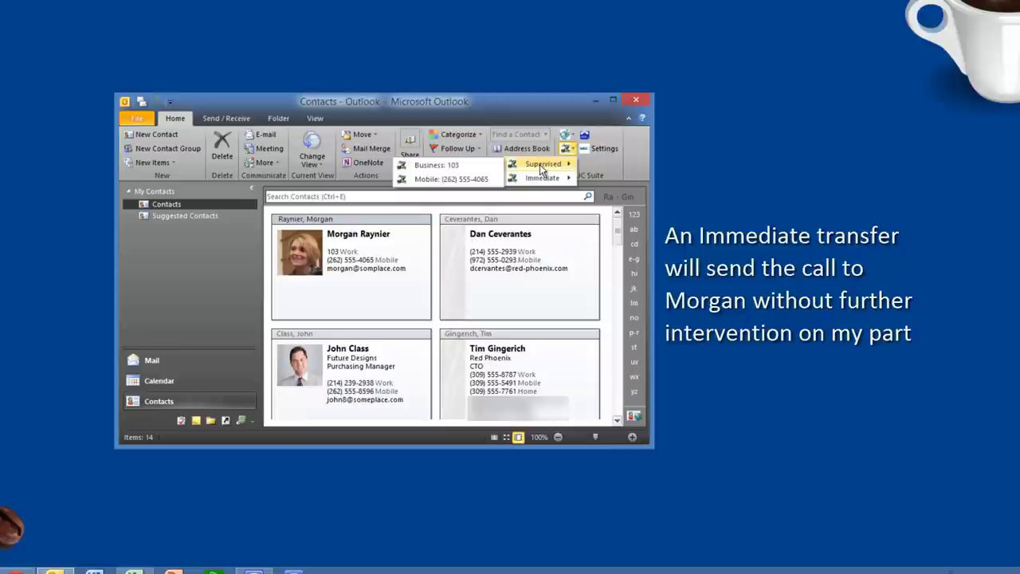
pyautogui.click(437, 172)
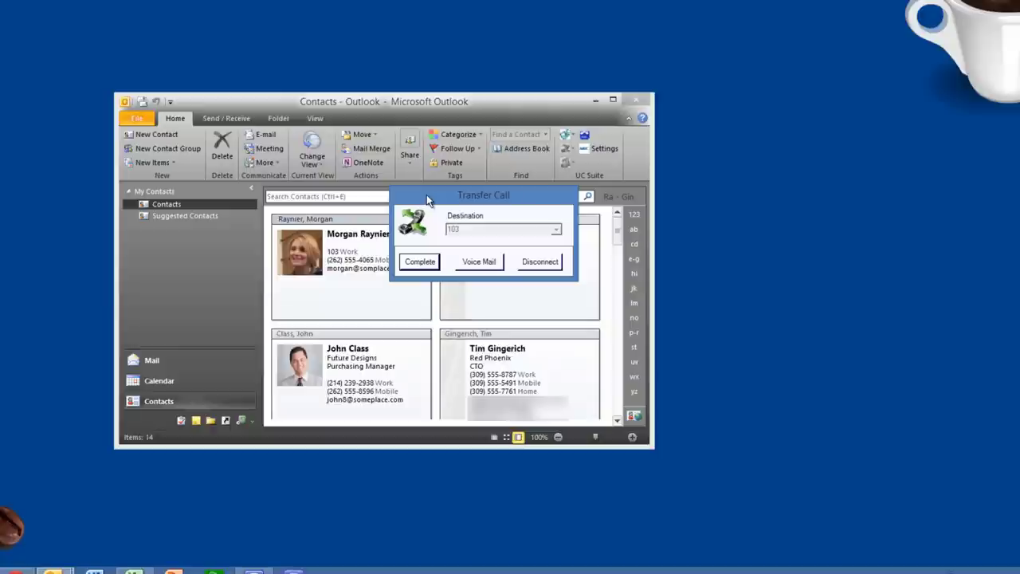
pyautogui.click(420, 266)
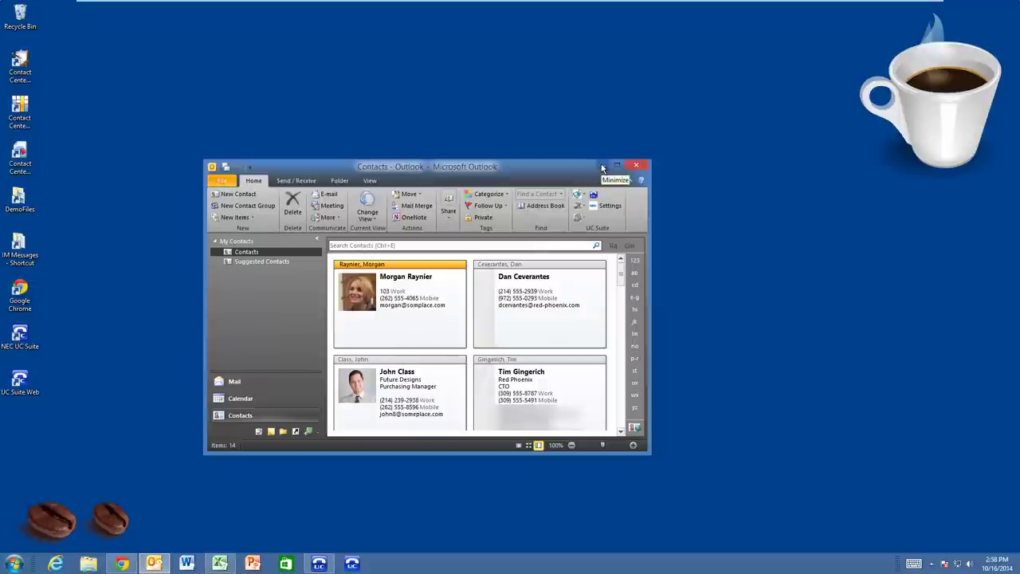
pyautogui.click(602, 166)
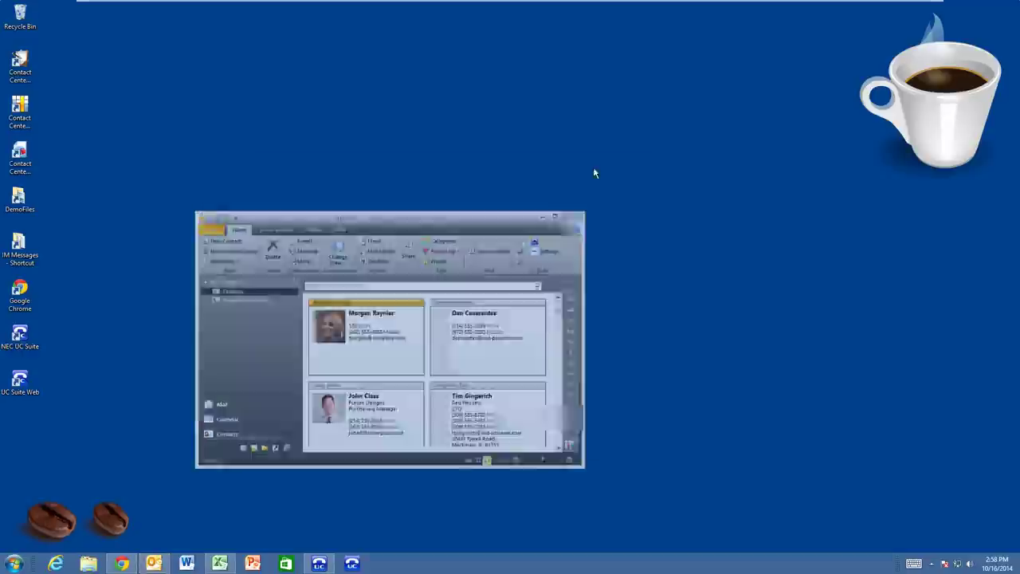
# Step: Switch to Chrome, bring up the Dial Number dialog for the second Cousins Subs listing's phone number, cancel it, and minimize the browser
pyautogui.click(123, 566)
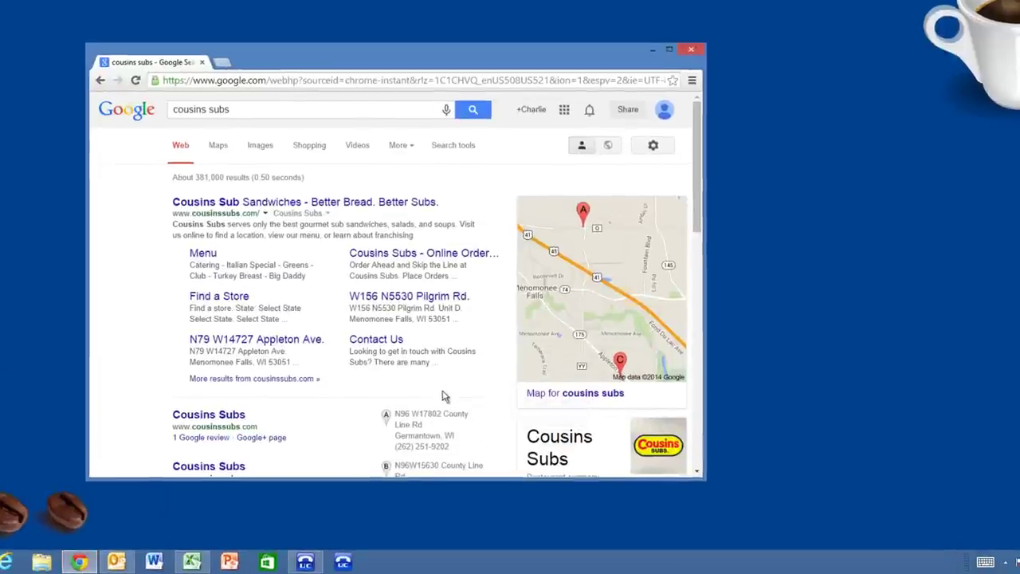
pyautogui.scroll(-2, 440, 397)
pyautogui.moveTo(451, 378); pyautogui.dragTo(381, 391)
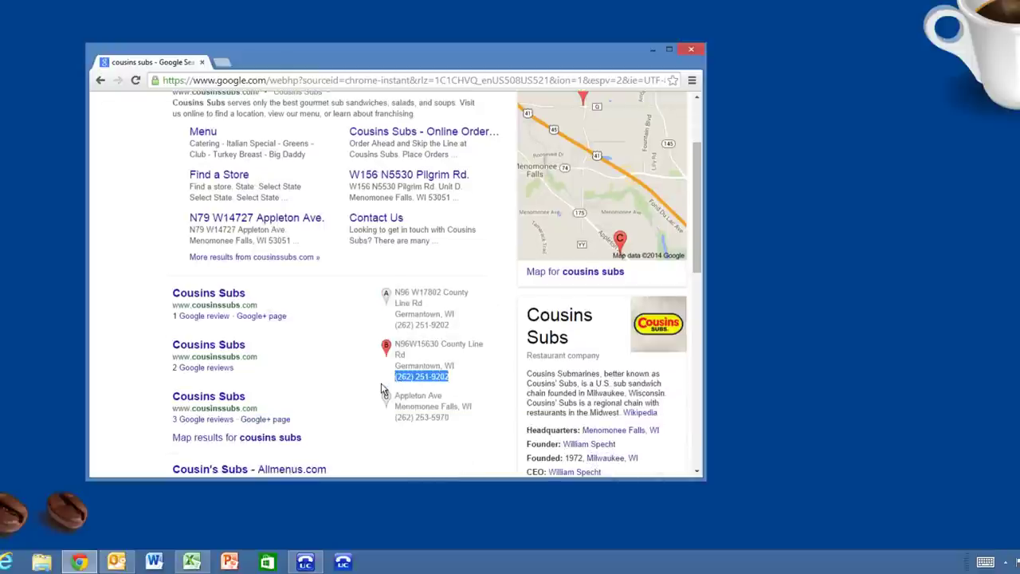
pyautogui.hotkey('ctrl', 'shift', 'd')
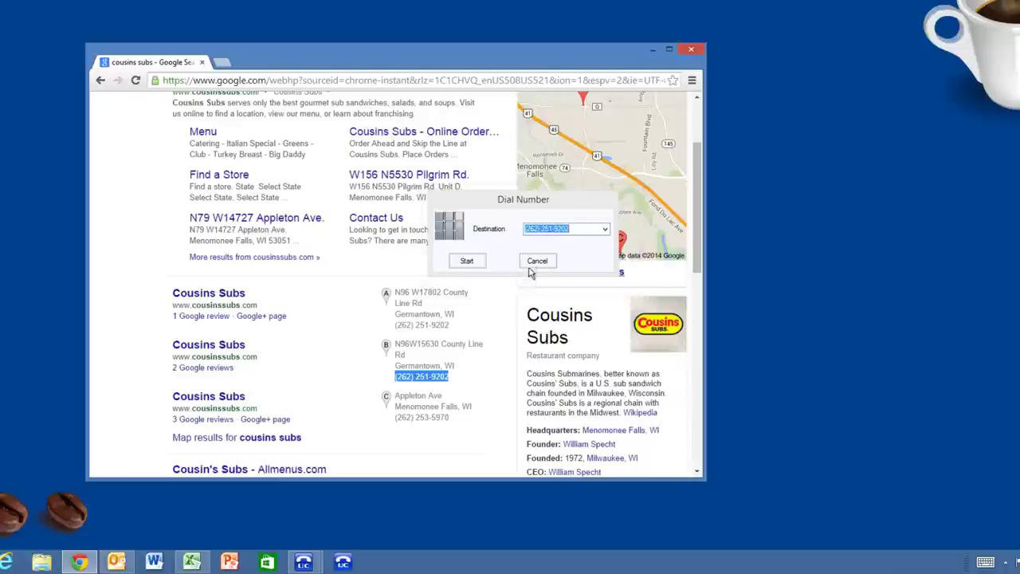
pyautogui.click(530, 270)
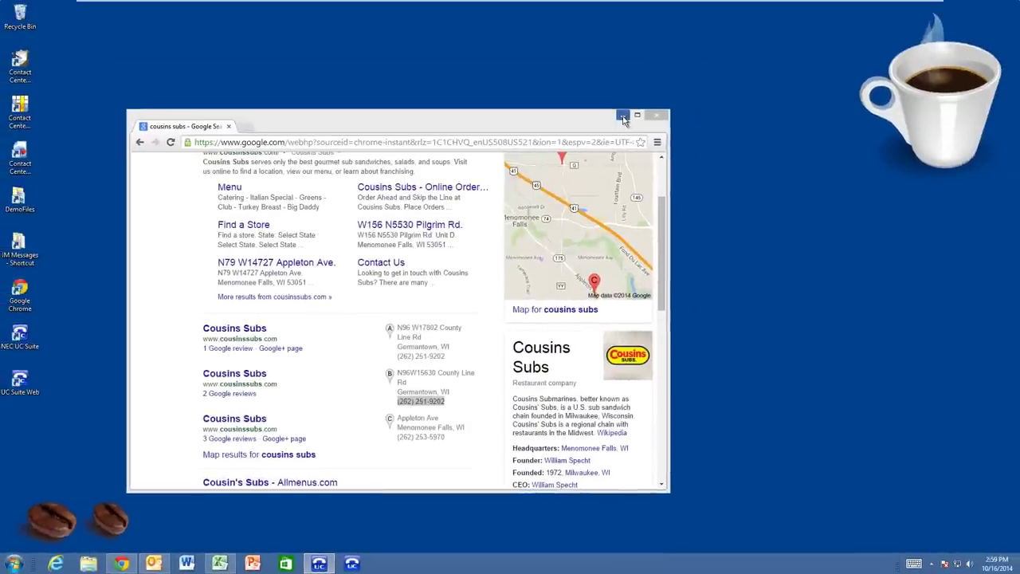
pyautogui.click(624, 119)
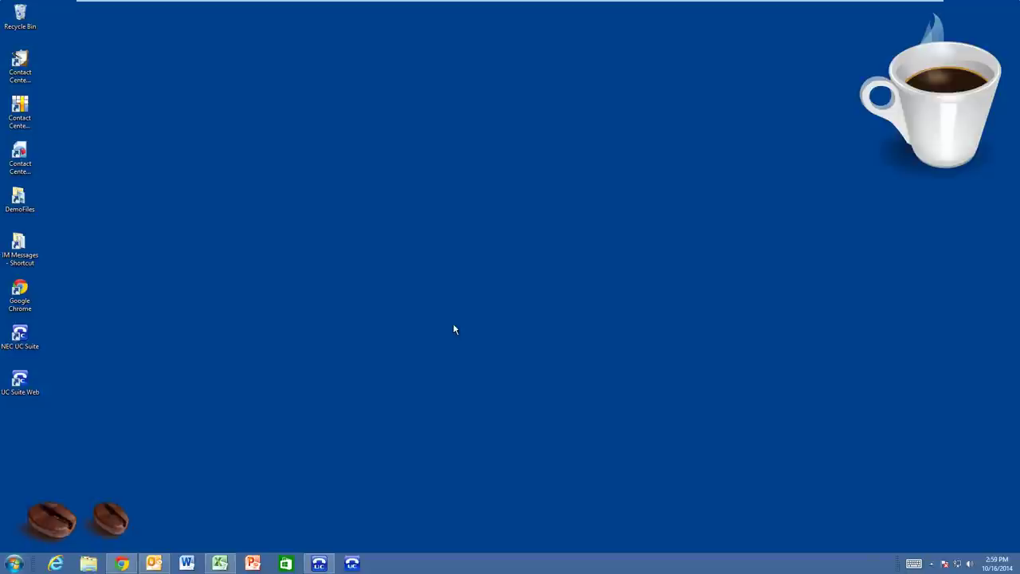
# Step: Switch to Excel and open the workbook Tradeshow Contacts.xlsx
pyautogui.click(220, 564)
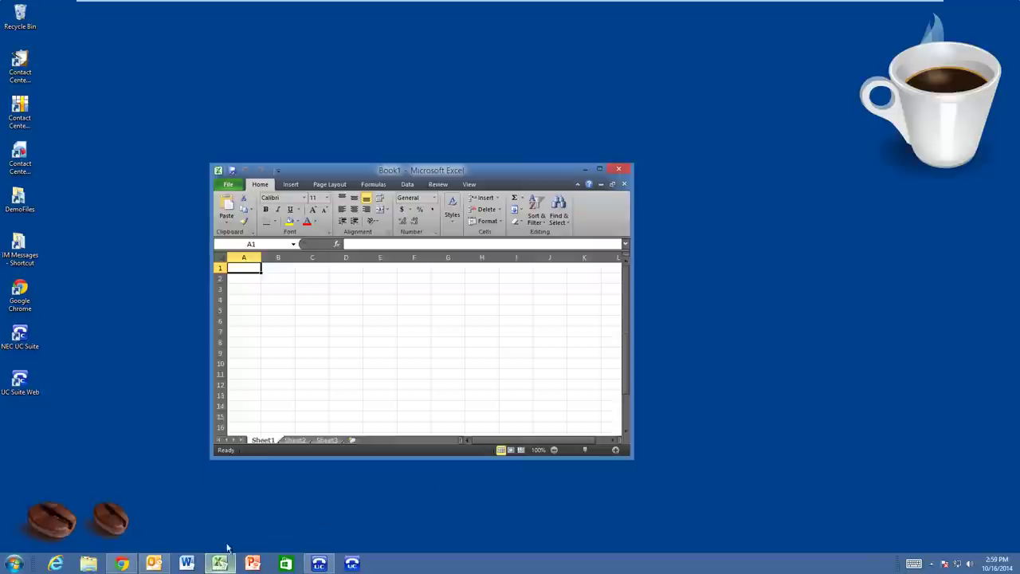
pyautogui.click(228, 184)
pyautogui.click(341, 229)
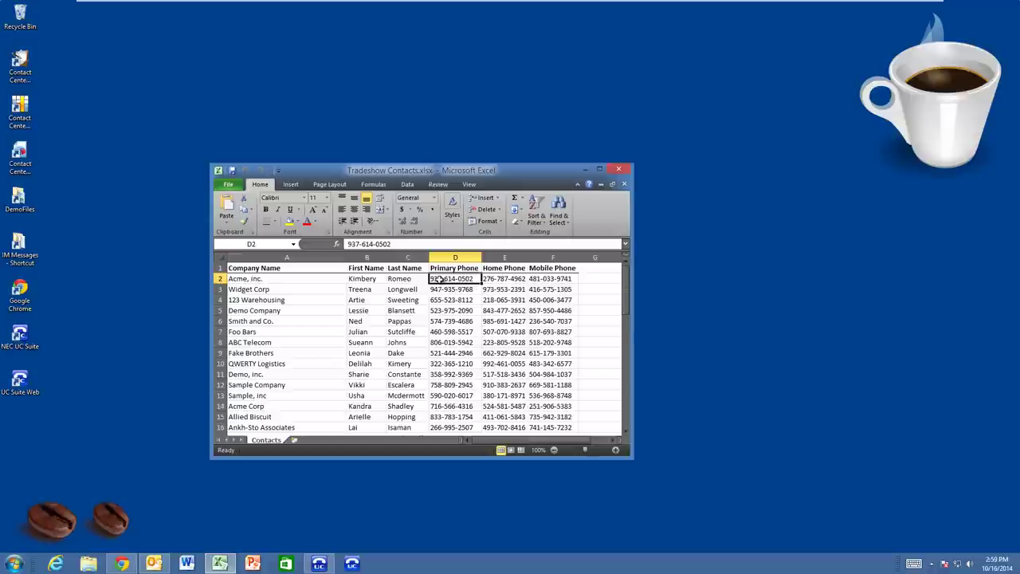
# Step: Bring up the Dial Number dialog for the primary phone numbers in cells D2 and D3, cancelling each, and minimize the workbook
pyautogui.hotkey('ctrl', 'c')
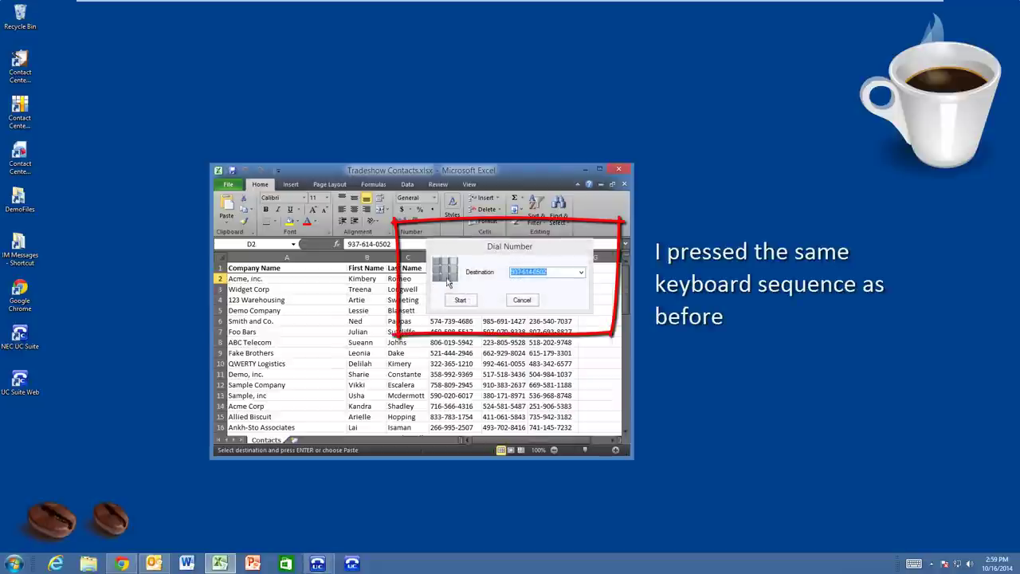
pyautogui.click(523, 300)
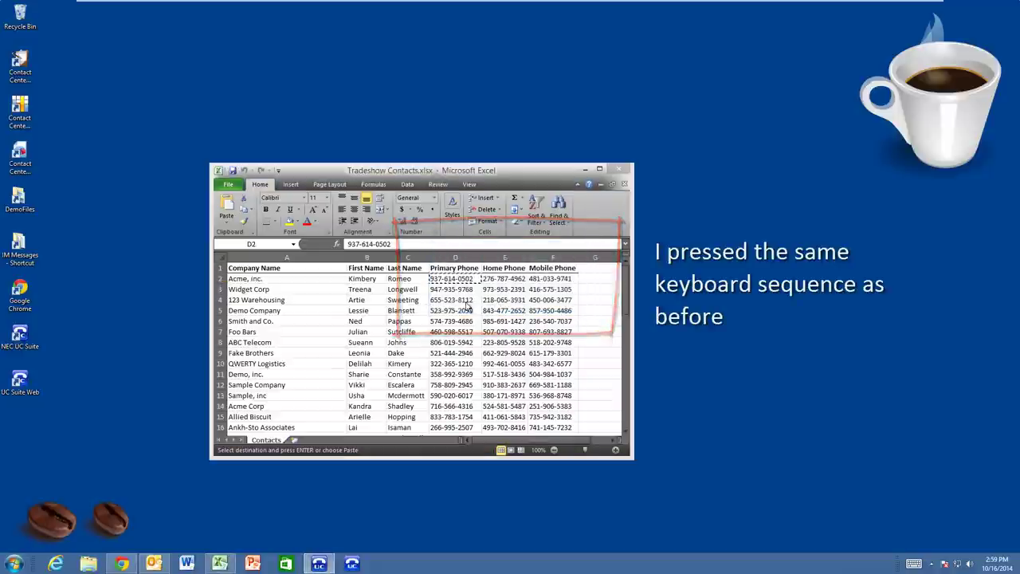
pyautogui.press('Down')
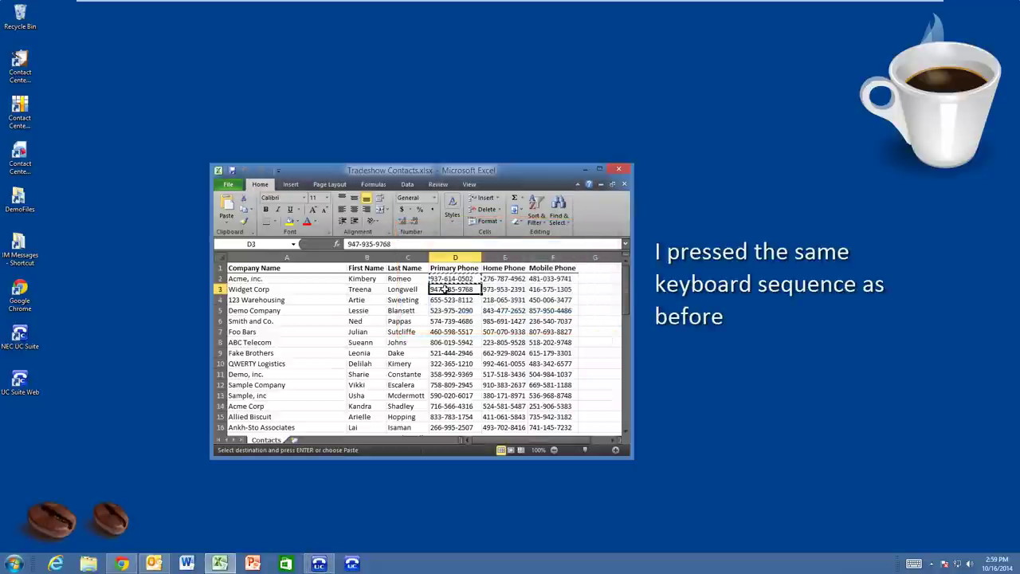
pyautogui.hotkey('ctrl', 'c')
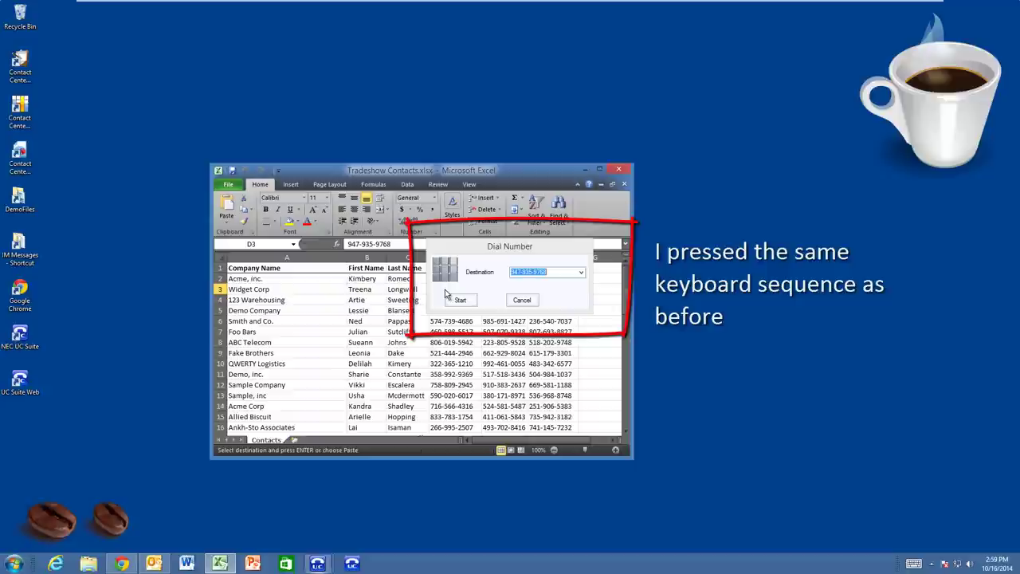
pyautogui.click(521, 300)
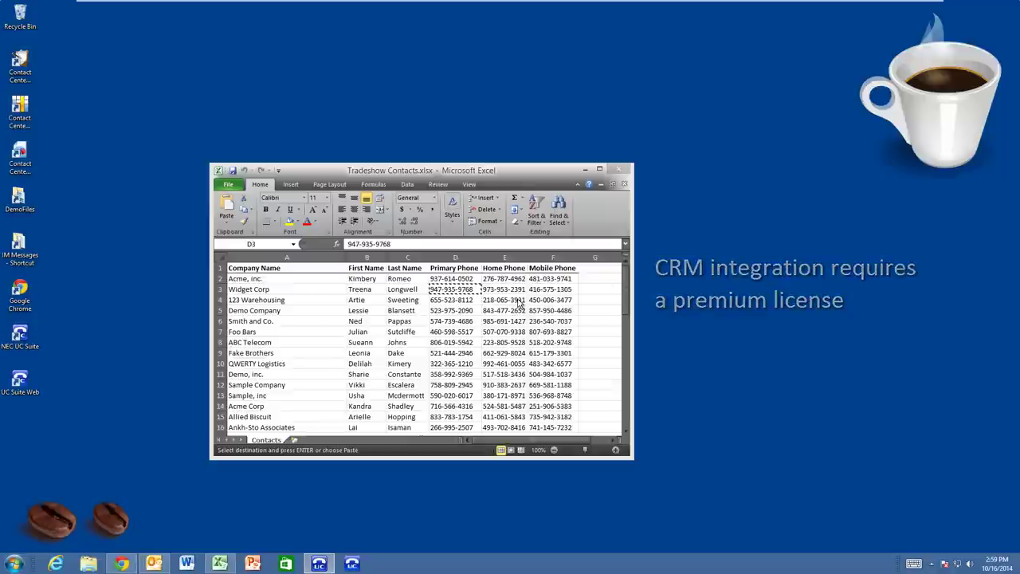
pyautogui.click(585, 170)
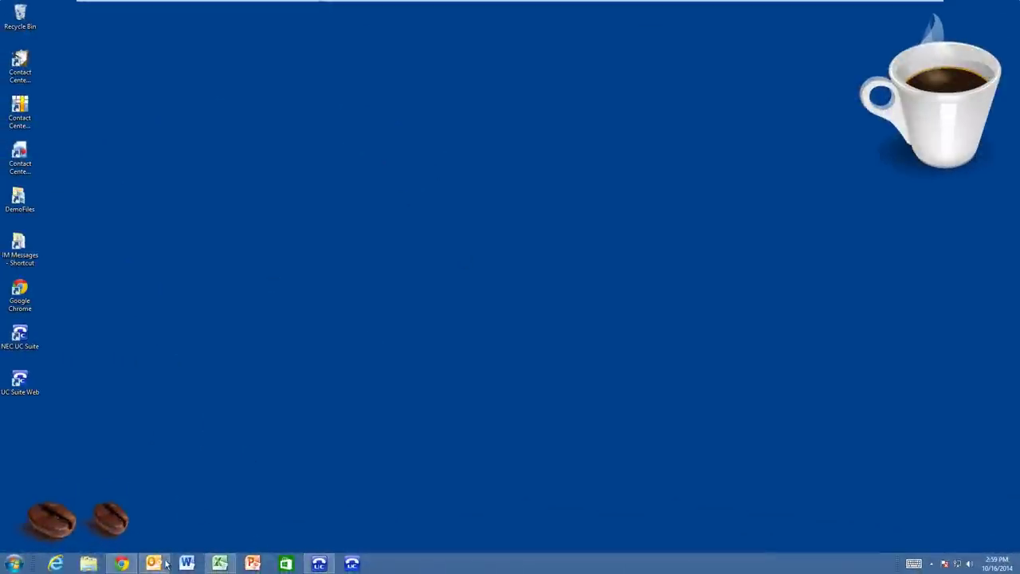
pyautogui.click(158, 565)
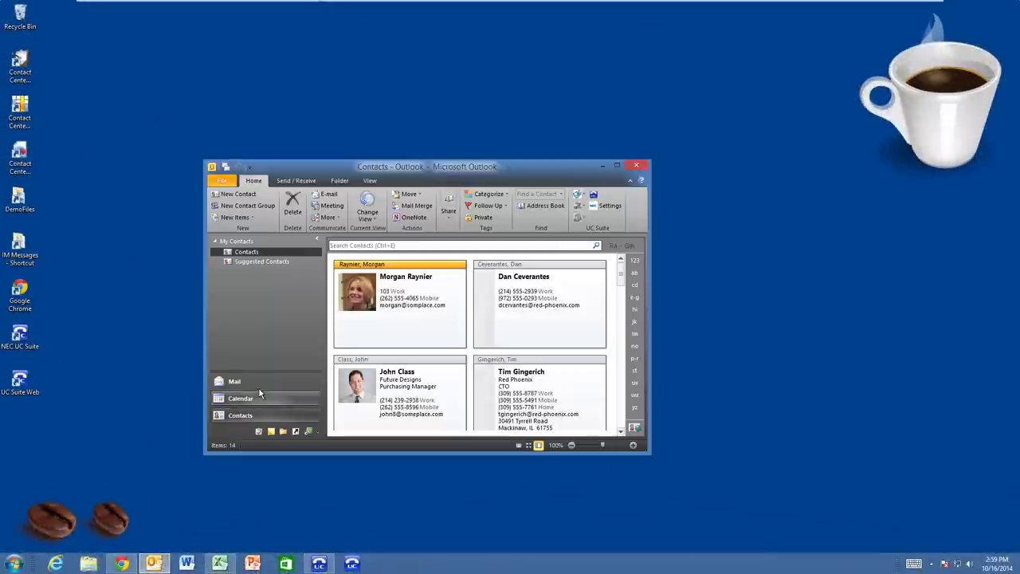
pyautogui.click(231, 380)
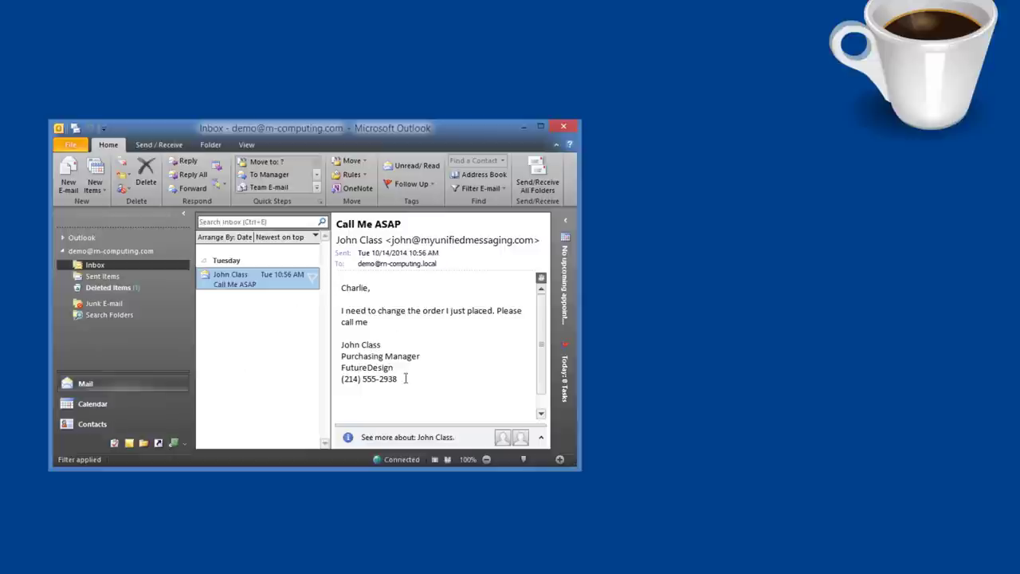
pyautogui.moveTo(403, 381); pyautogui.dragTo(343, 384)
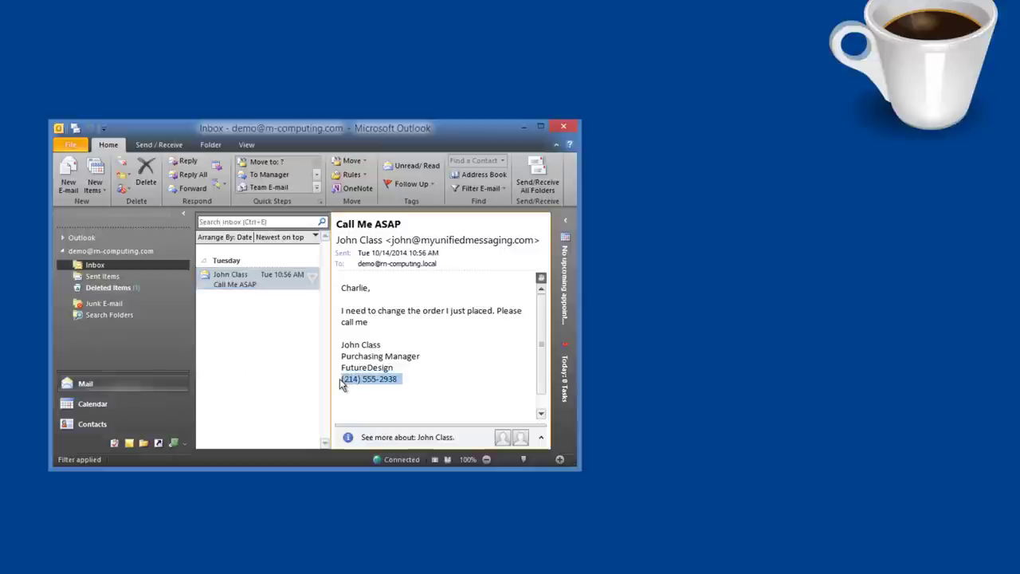
pyautogui.hotkey('ctrl', 'shift', 'd')
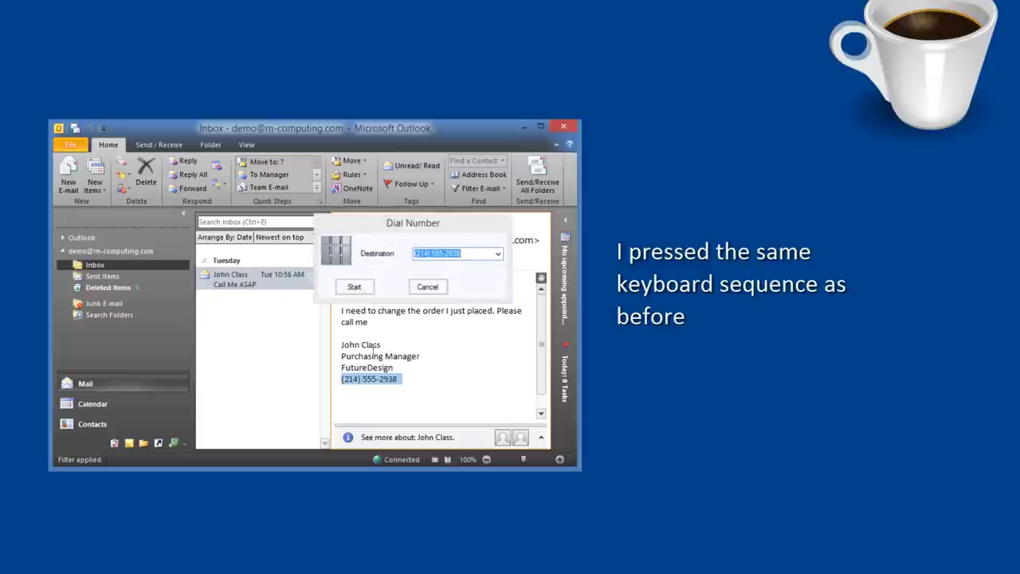
pyautogui.click(427, 287)
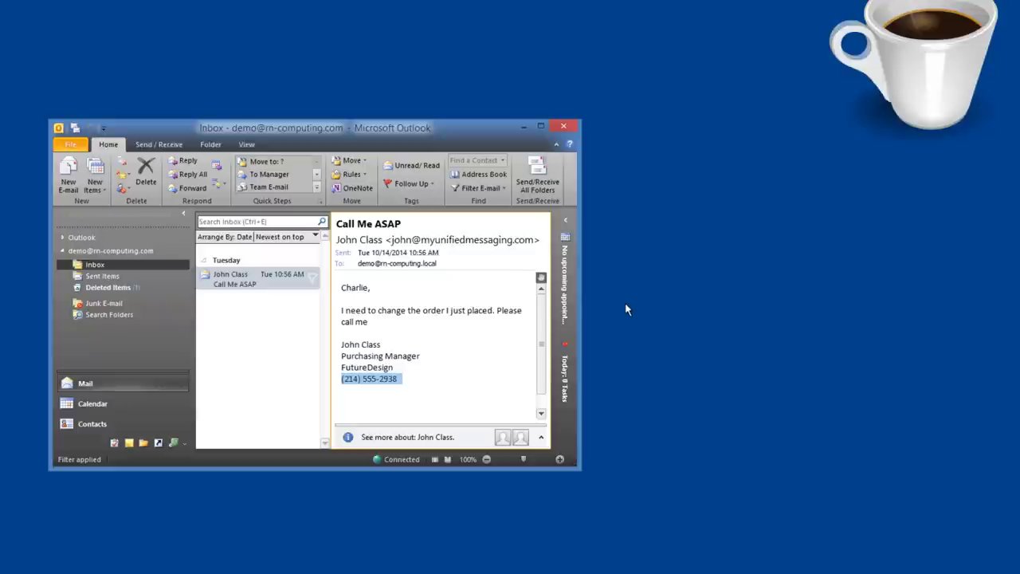
pyautogui.click(525, 130)
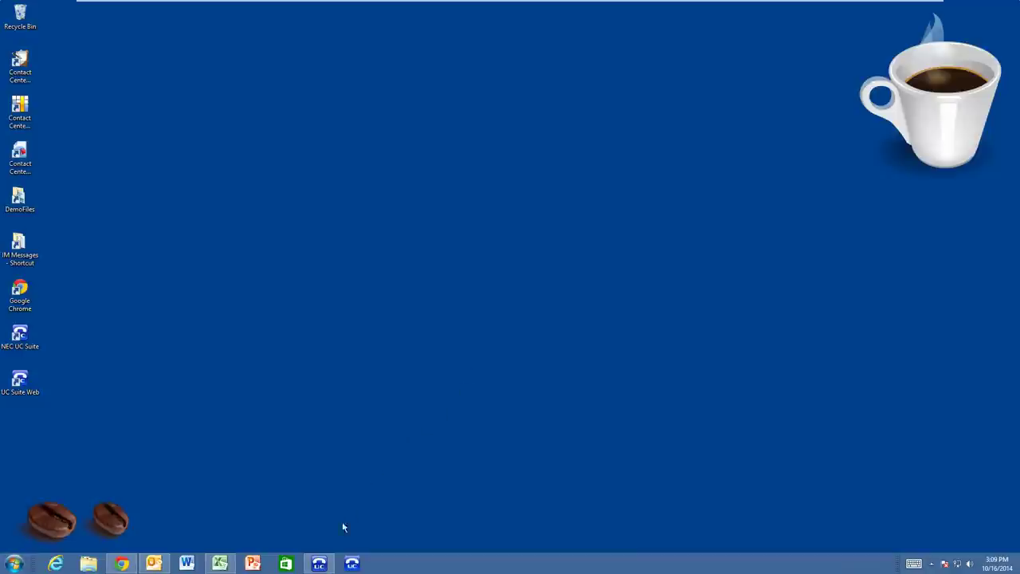
# Step: Switch to NEC UC Suite and examine the presence details of the colleagues marked Gone for the Day and On Vacation
pyautogui.click(319, 564)
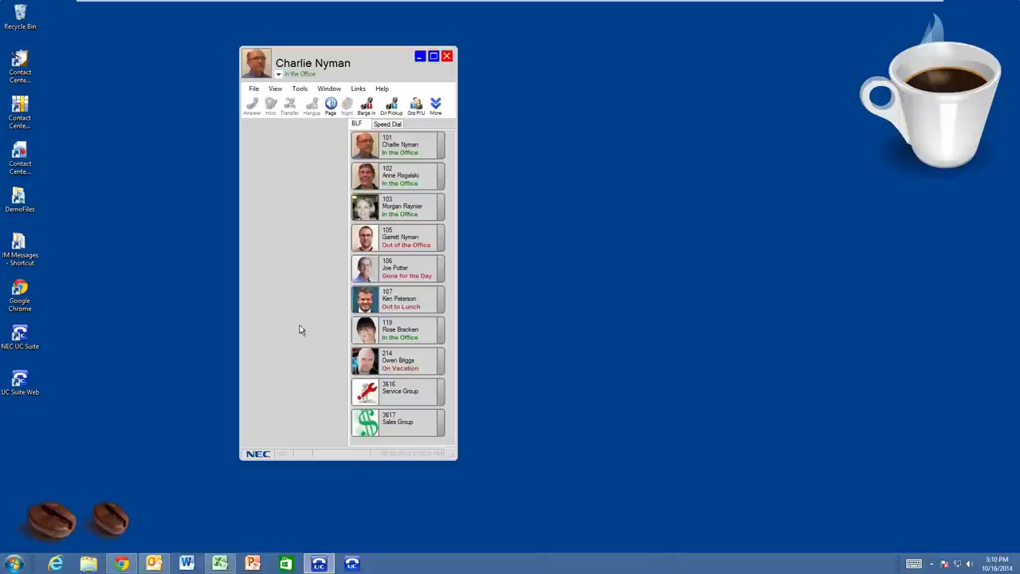
pyautogui.moveTo(425, 285)
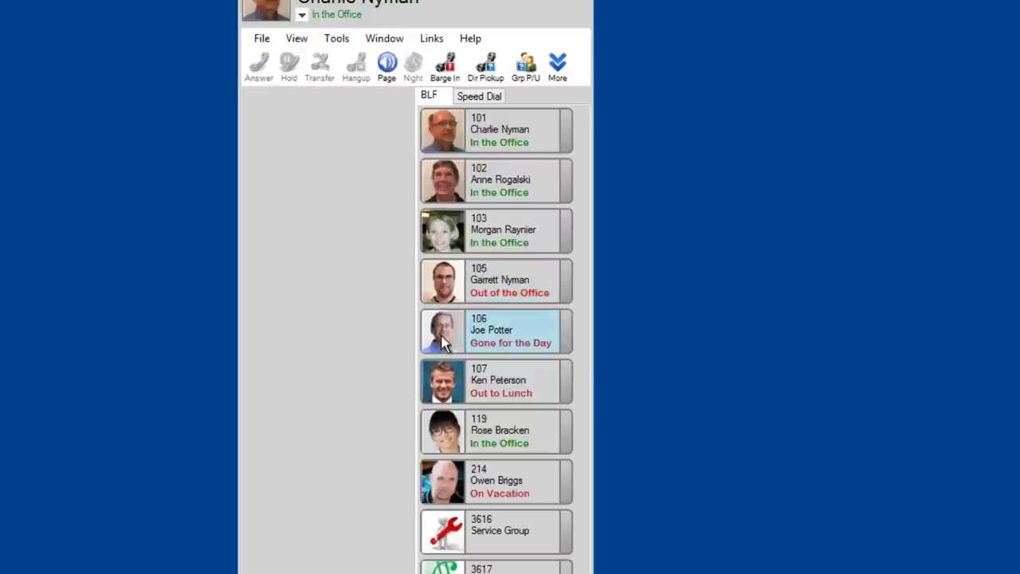
pyautogui.moveTo(441, 337)
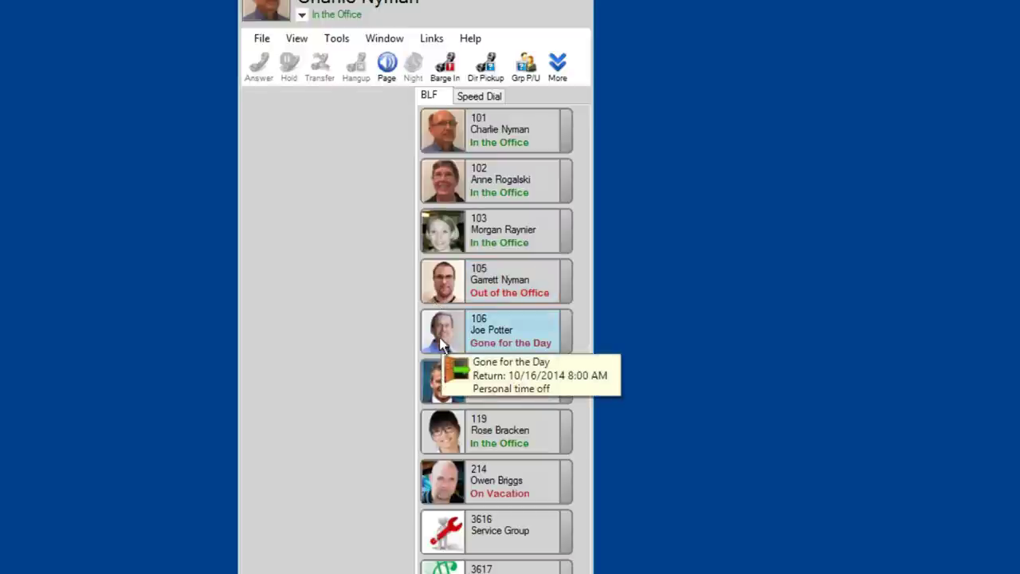
pyautogui.moveTo(444, 487)
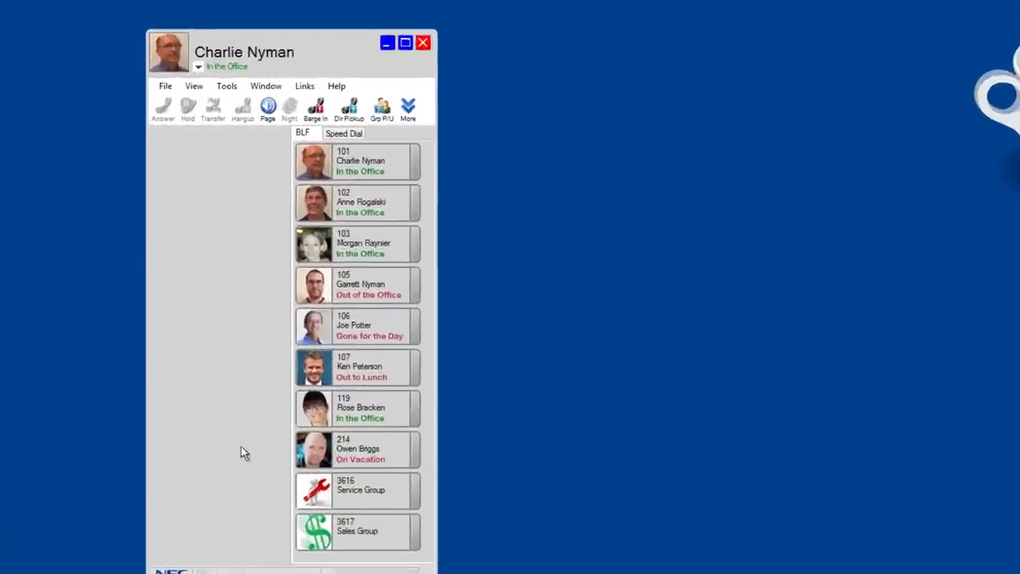
# Step: Set the account's own presence to Out to Lunch, with calls forwarded to Voice Mail (3300) and Greeting 2, and check the updated BLF entry
pyautogui.click(189, 66)
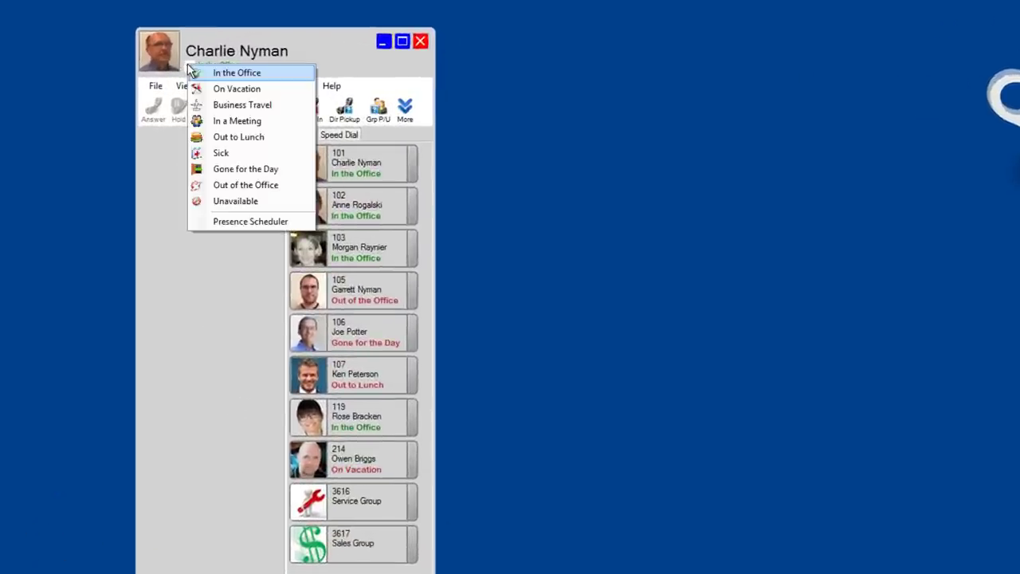
pyautogui.click(213, 137)
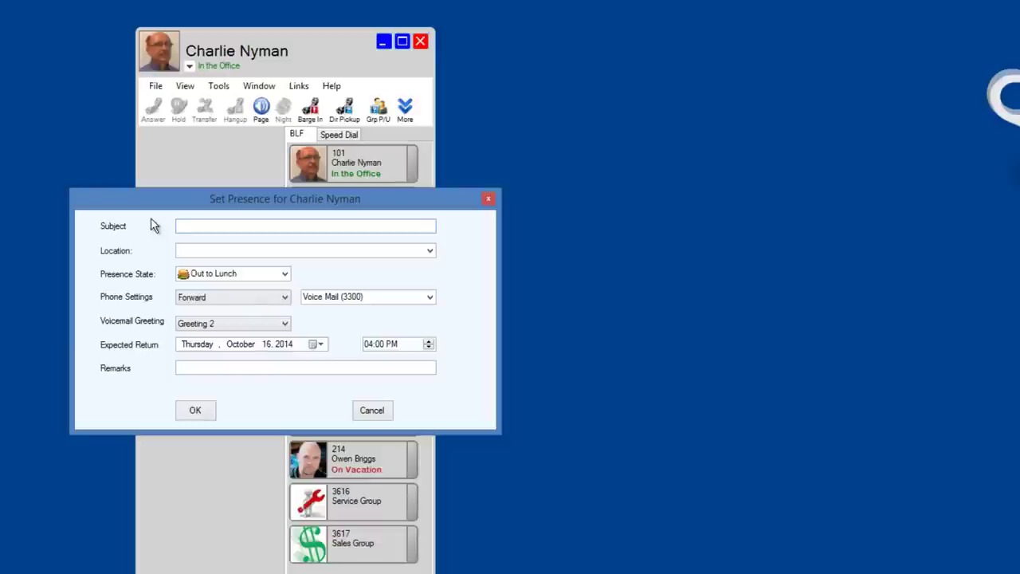
pyautogui.click(285, 298)
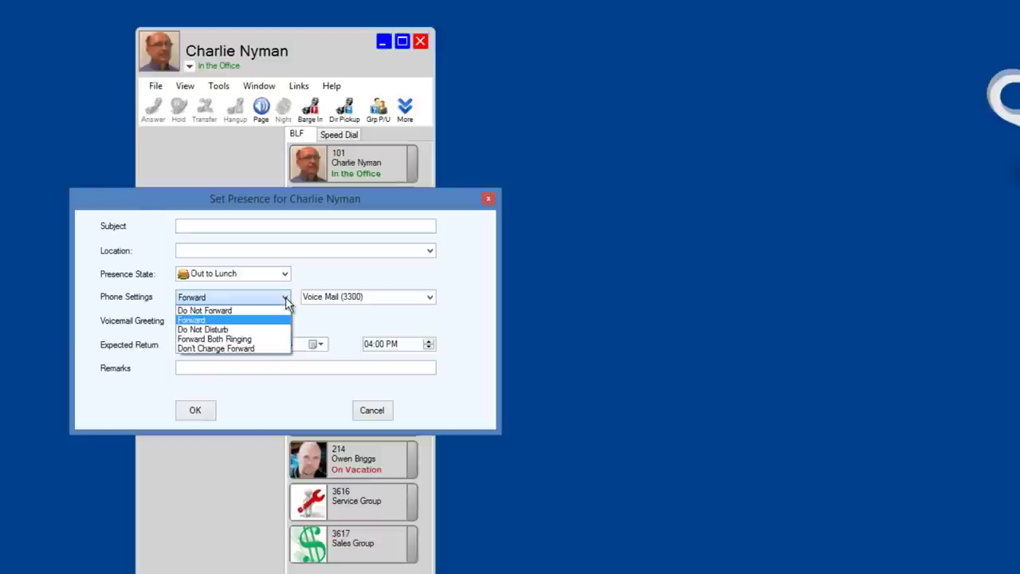
pyautogui.click(286, 300)
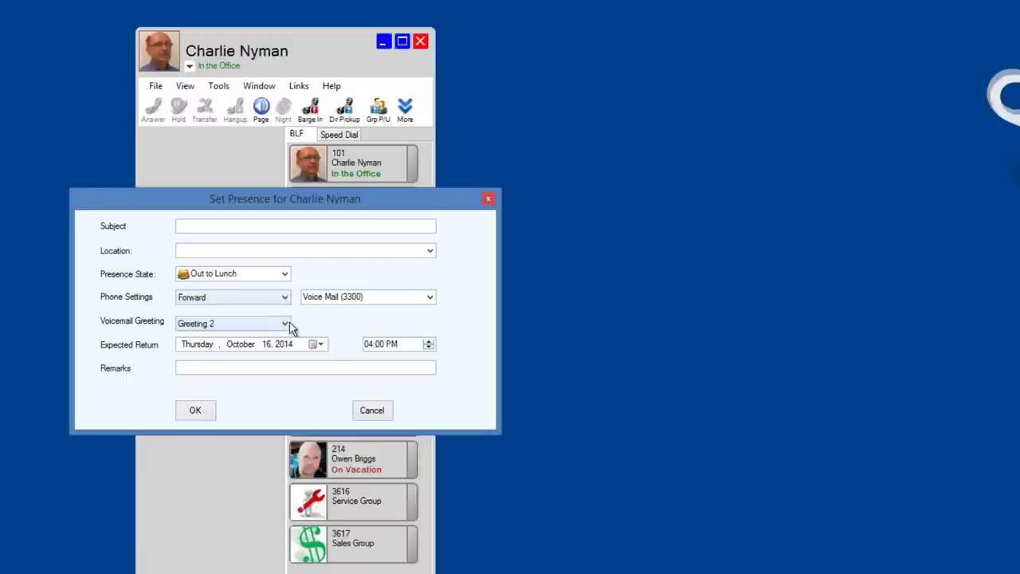
pyautogui.click(287, 325)
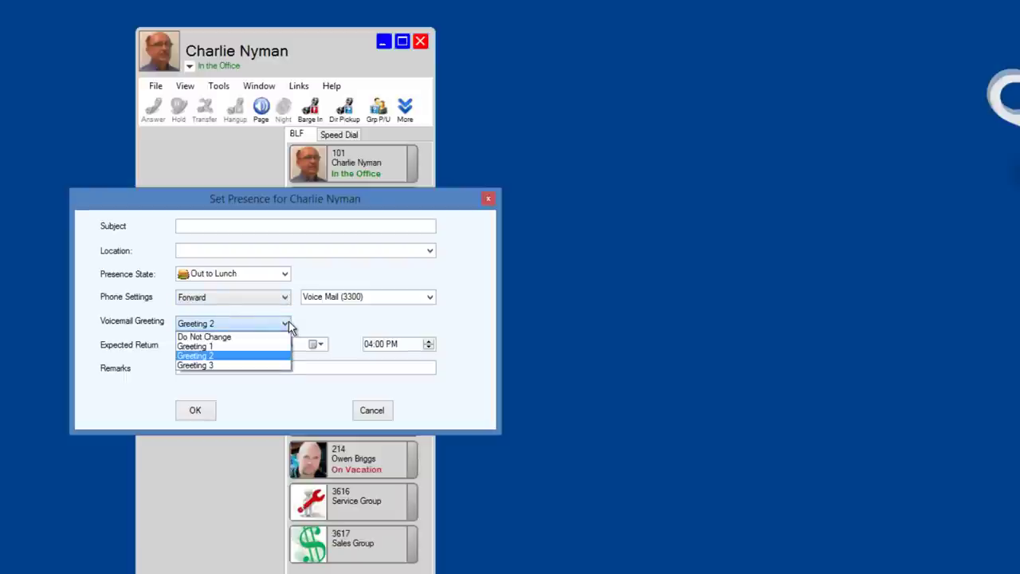
pyautogui.click(287, 324)
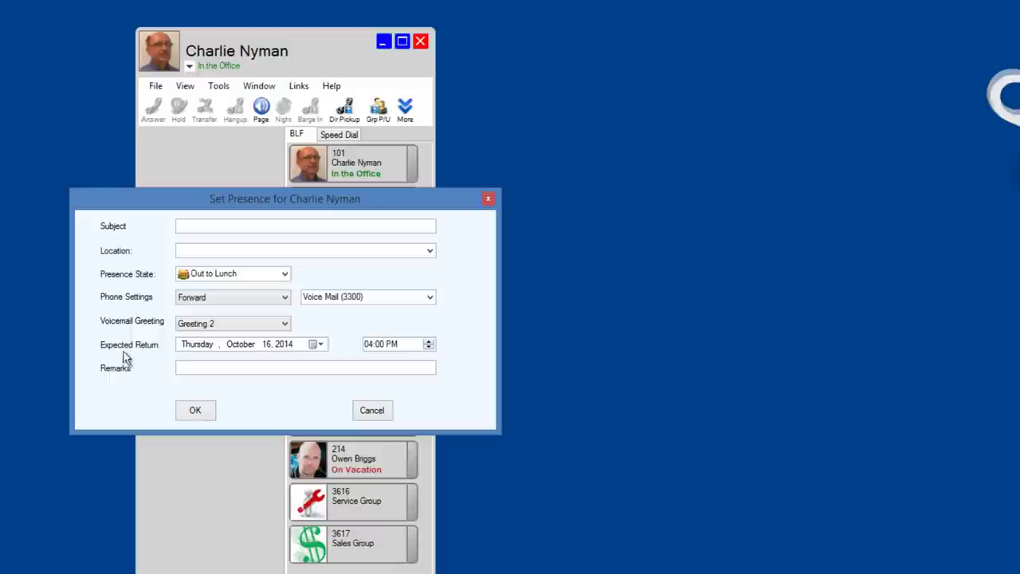
pyautogui.click(194, 410)
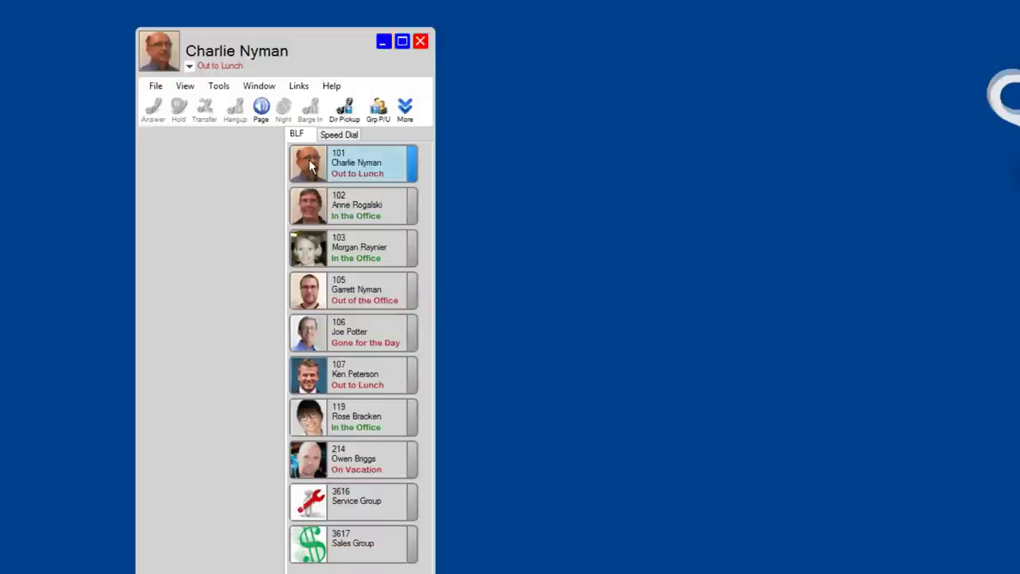
pyautogui.moveTo(310, 165)
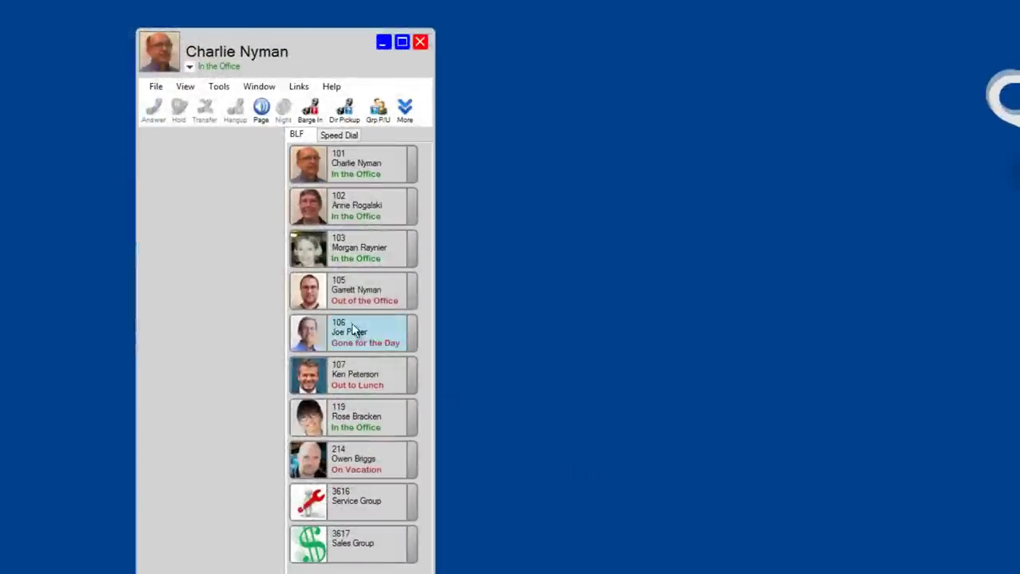
# Step: Call extension 102 from the BLF list, hang up, and view the alternative contact options for that extension
pyautogui.click(304, 211)
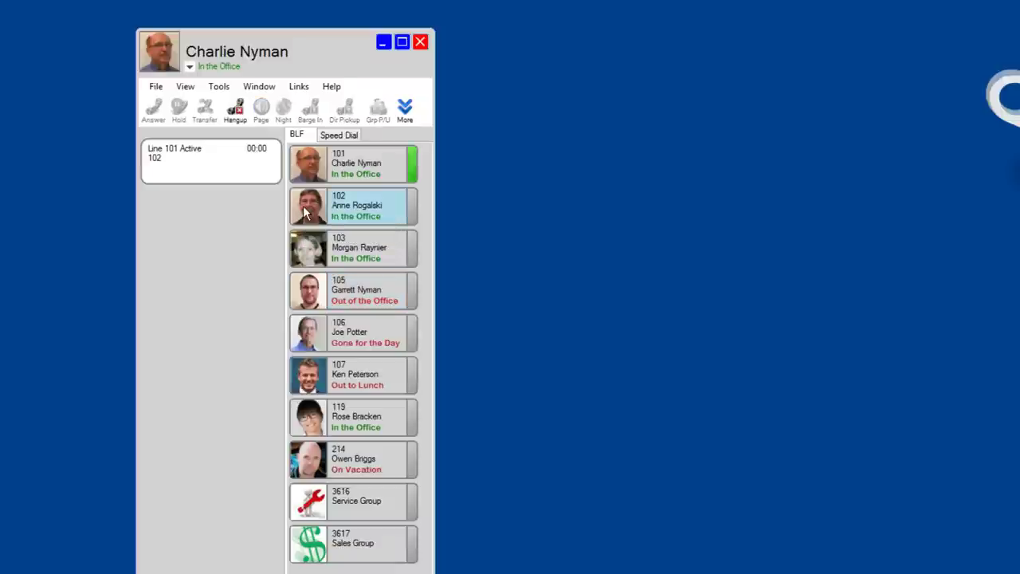
pyautogui.click(235, 112)
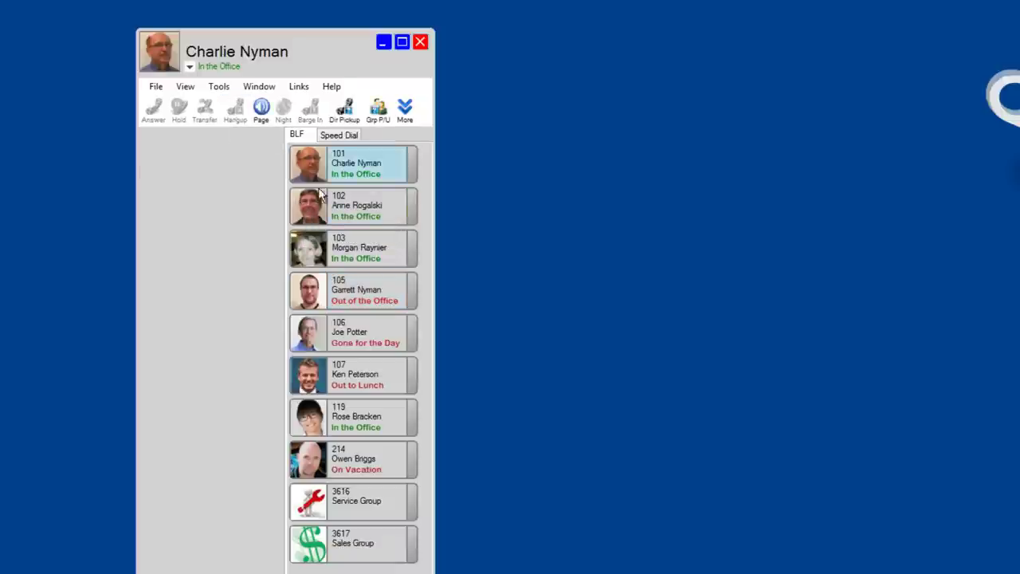
pyautogui.rightClick(321, 214)
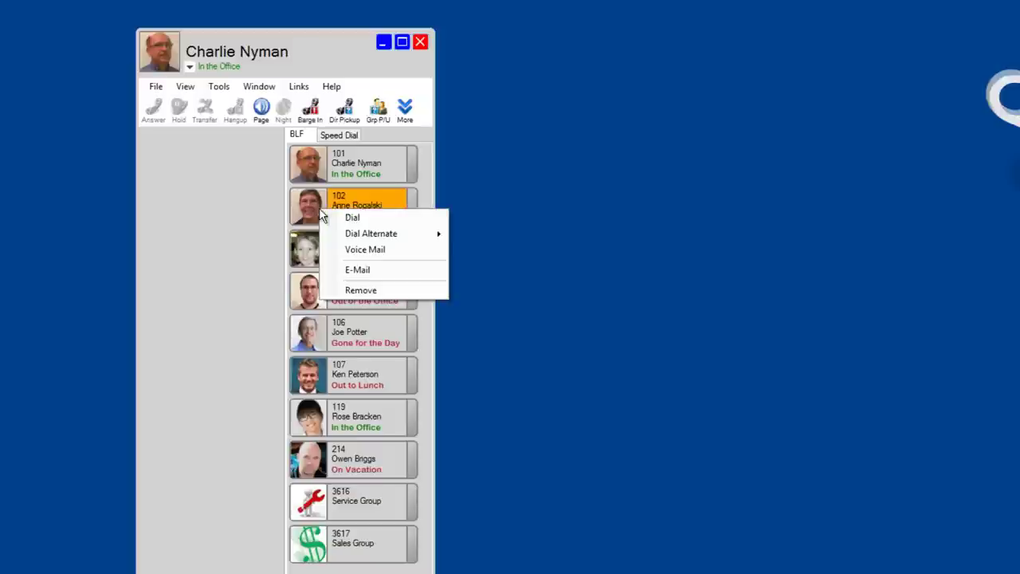
pyautogui.moveTo(349, 238)
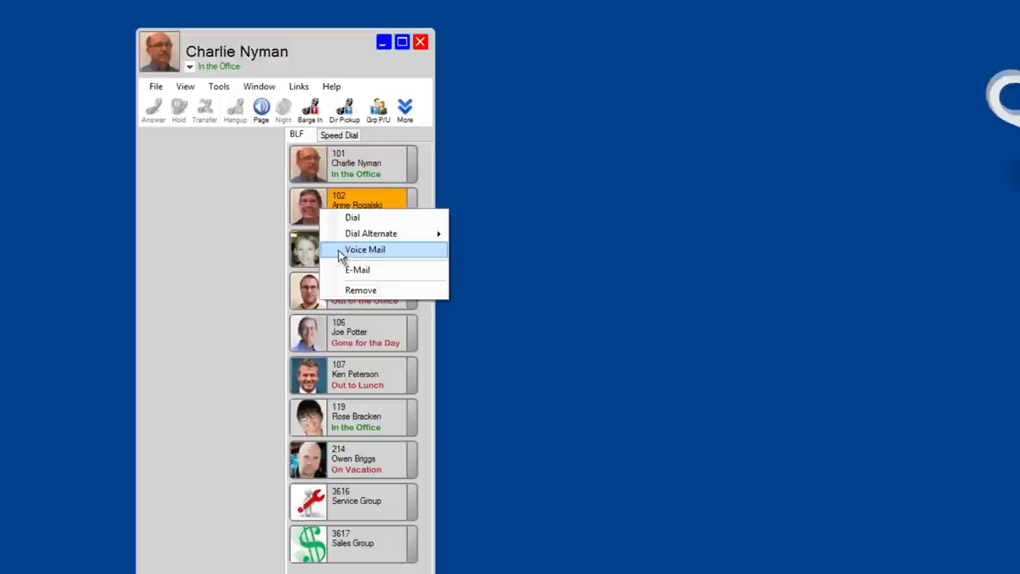
pyautogui.click(174, 248)
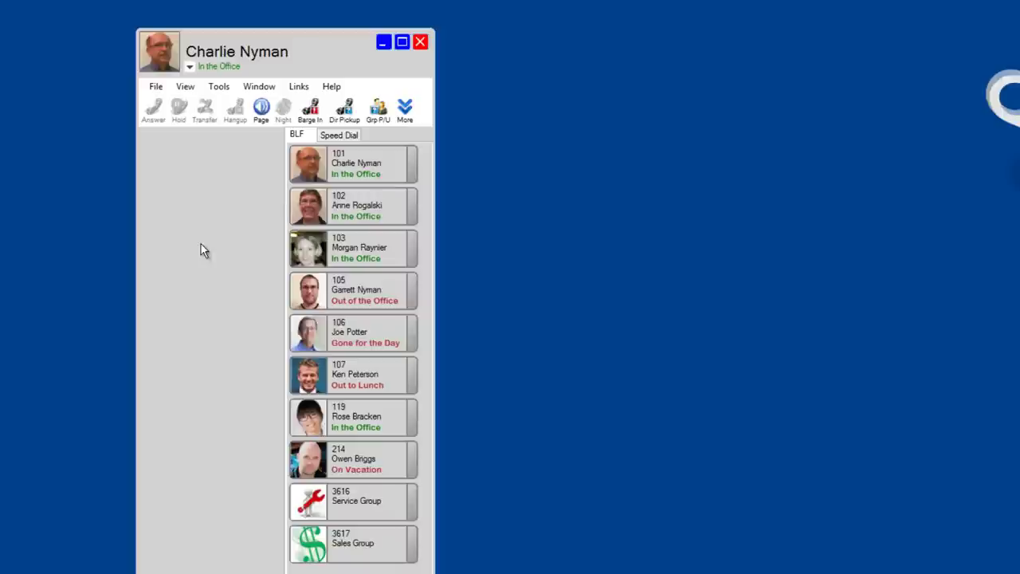
# Step: Bring up the Directory/Contact List window and search the directory for "la"
pyautogui.click(253, 87)
pyautogui.click(275, 119)
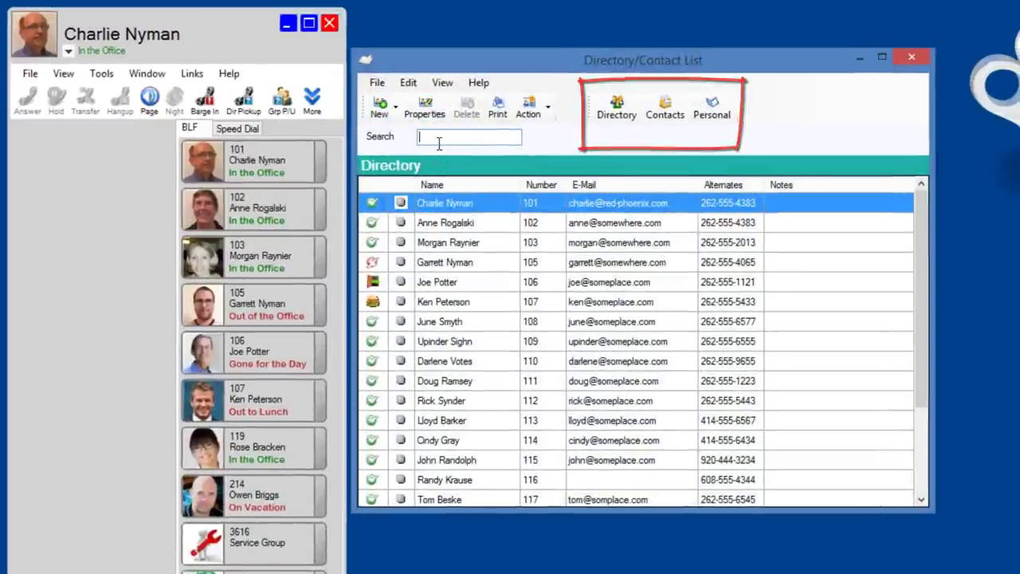
pyautogui.click(438, 137)
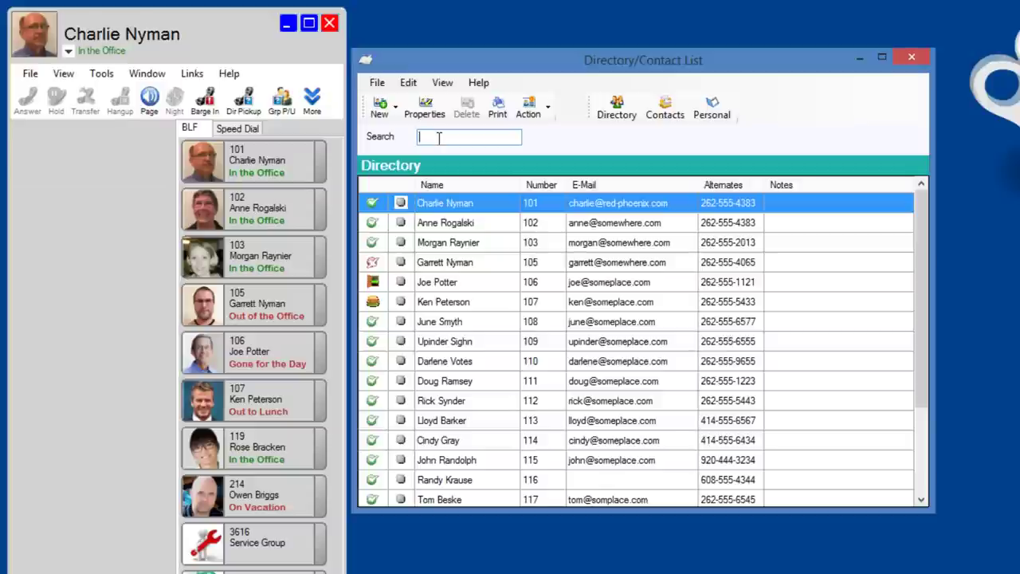
pyautogui.moveTo(374, 303)
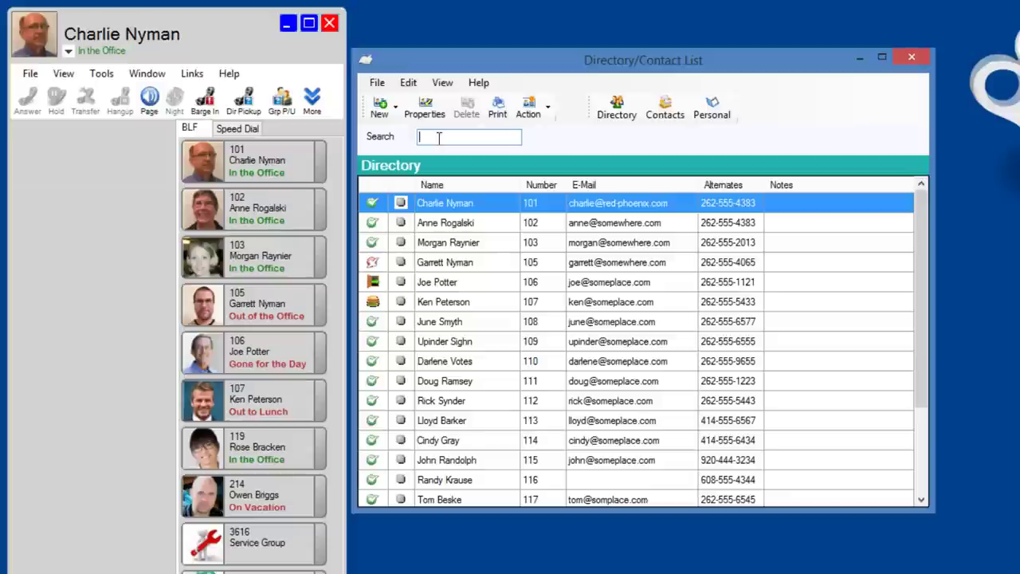
pyautogui.write('la')
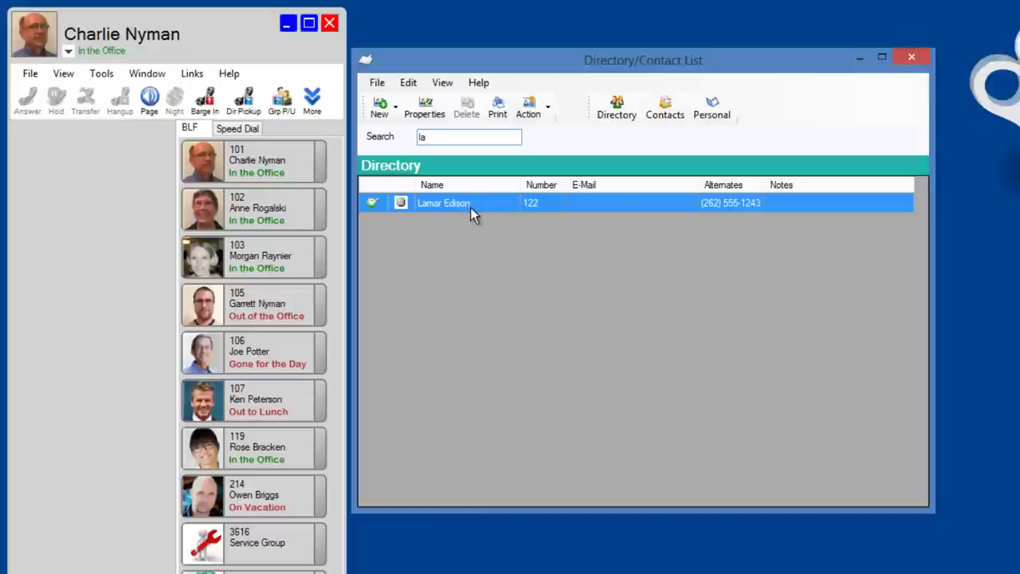
# Step: Dial the extension of directory entry 122 and hang up the call
pyautogui.rightClick(533, 205)
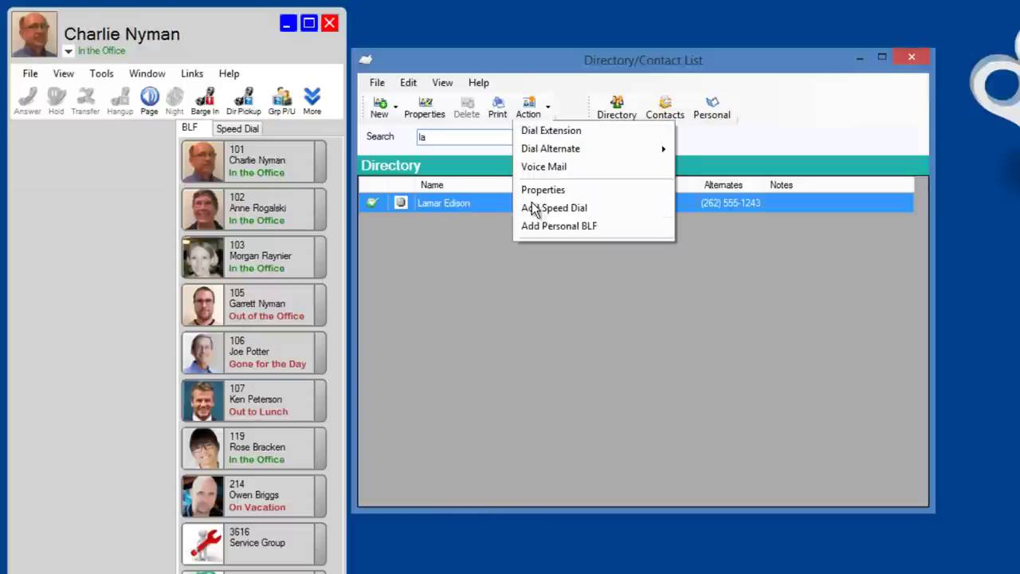
pyautogui.click(555, 134)
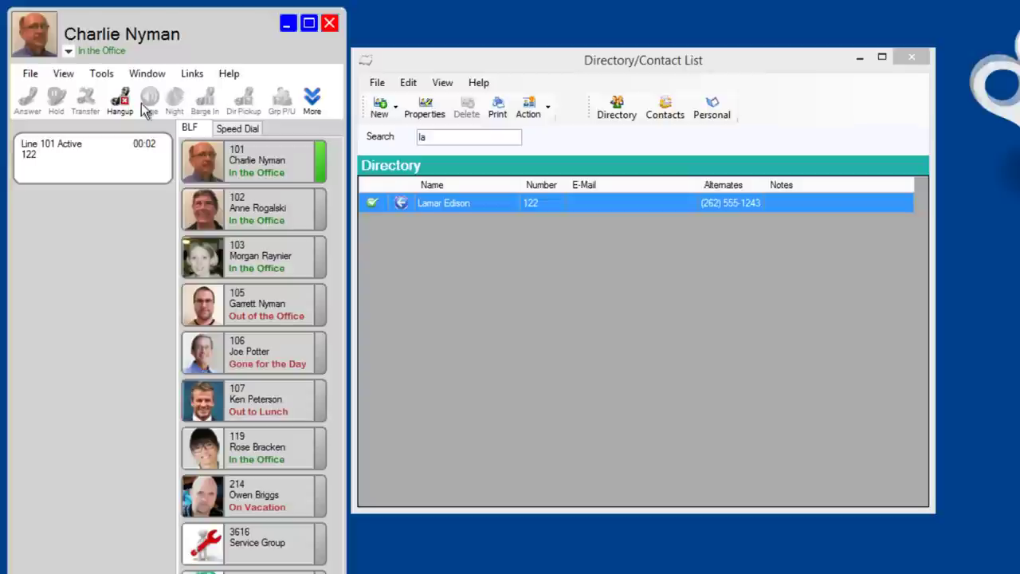
pyautogui.click(123, 103)
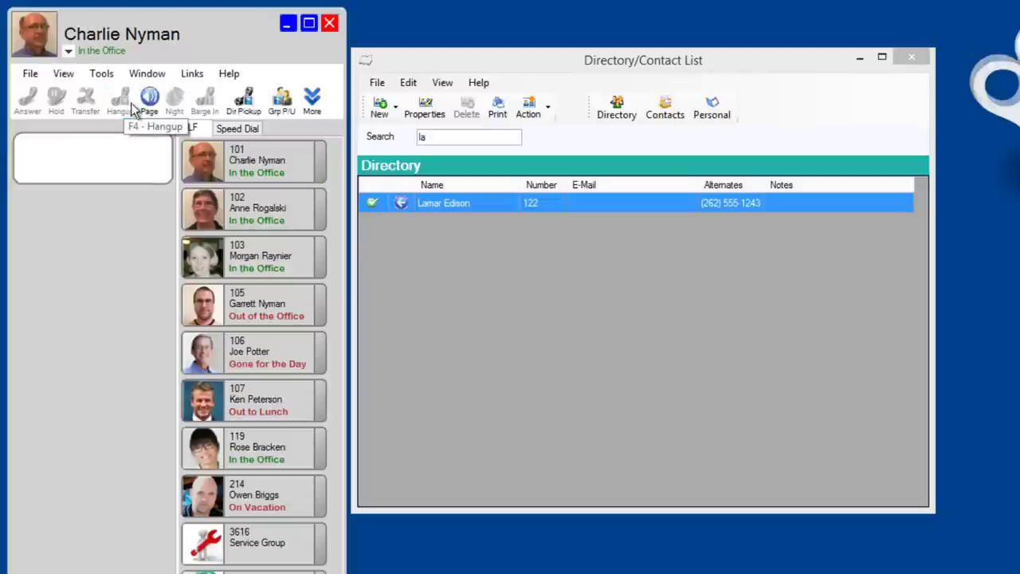
# Step: Add directory entry 122 as a speed dial and remove it from the Speed Dial list again
pyautogui.click(537, 203)
pyautogui.rightClick(537, 200)
pyautogui.moveTo(569, 229)
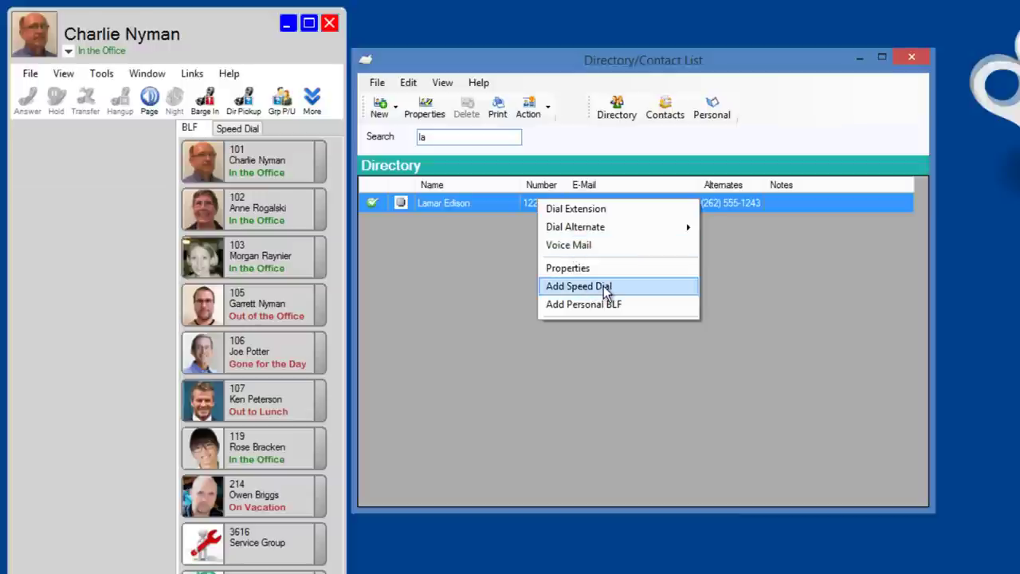
pyautogui.click(238, 129)
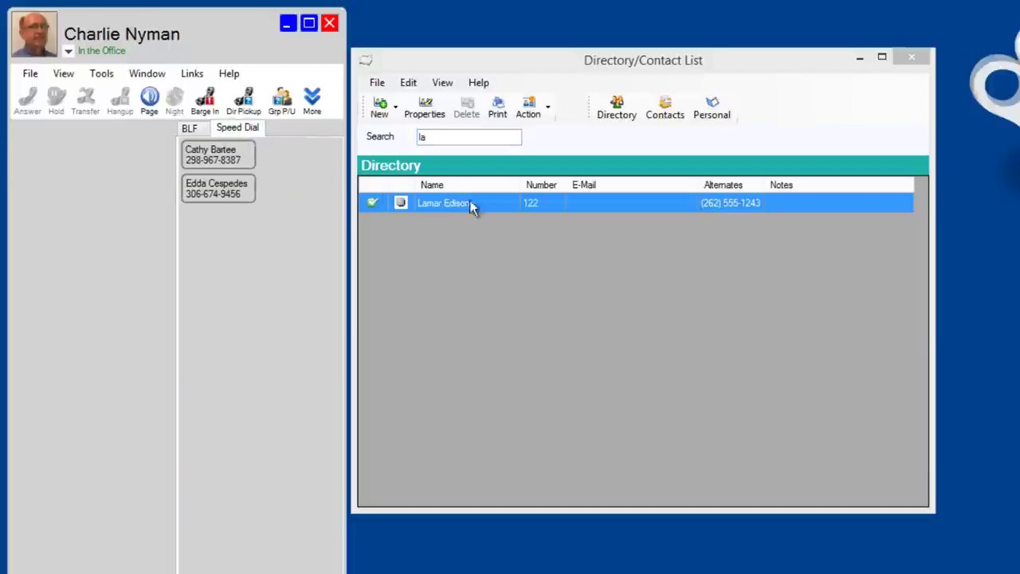
pyautogui.rightClick(599, 203)
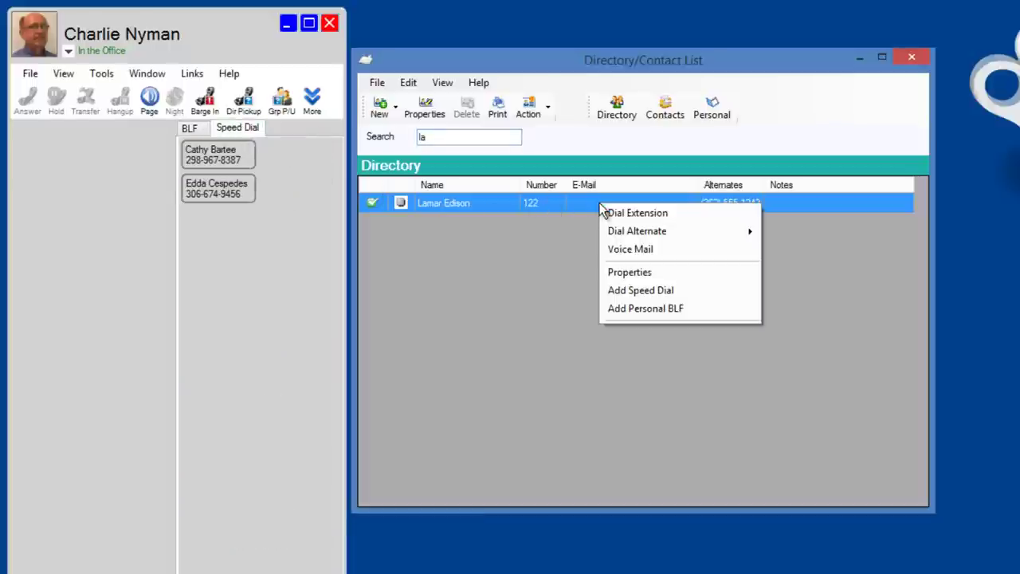
pyautogui.click(631, 290)
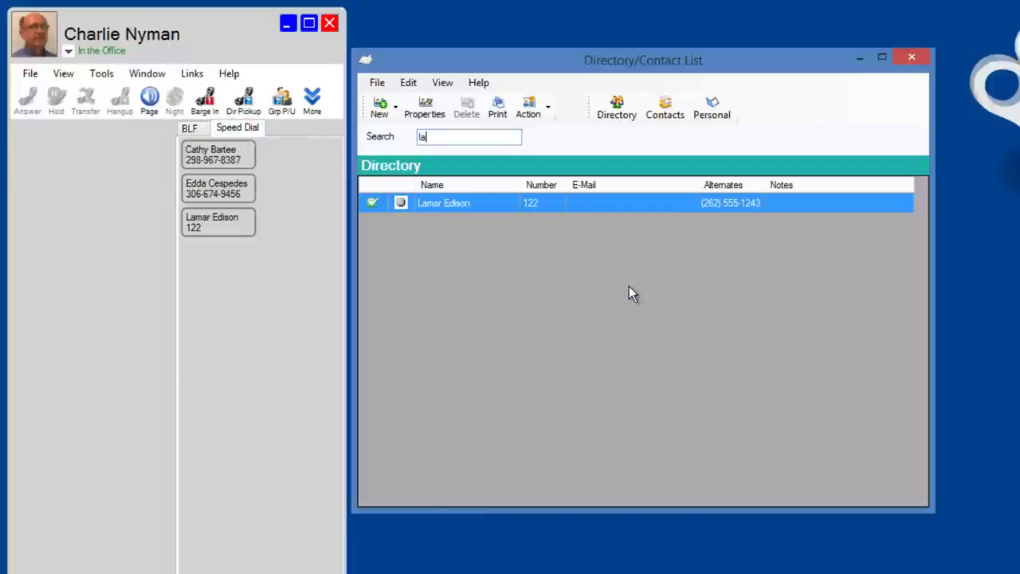
pyautogui.rightClick(212, 220)
pyautogui.click(251, 267)
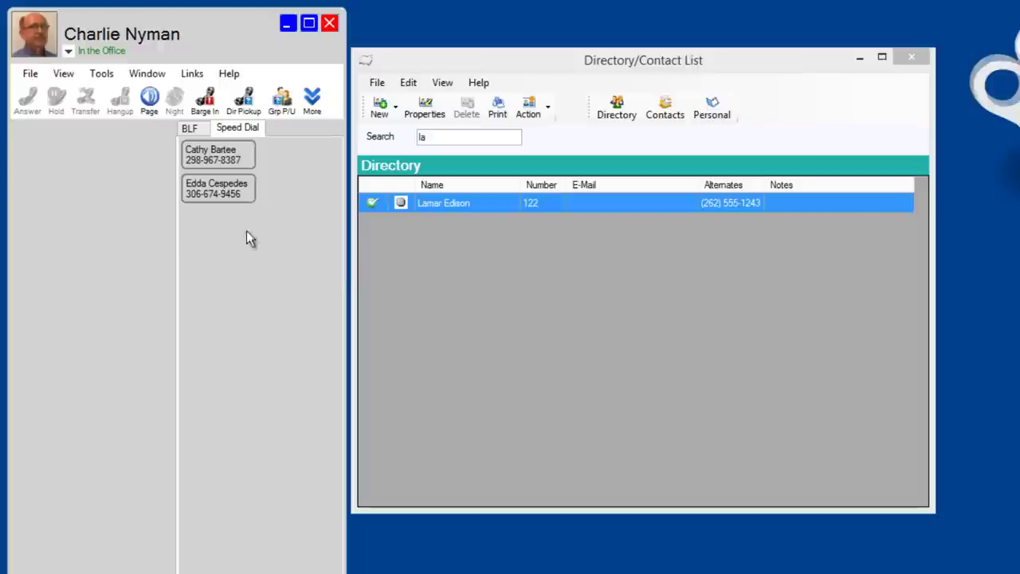
# Step: Return to the BLF list and view the Add Personal BLF option for directory entry 122 without applying it
pyautogui.click(189, 128)
pyautogui.rightClick(604, 205)
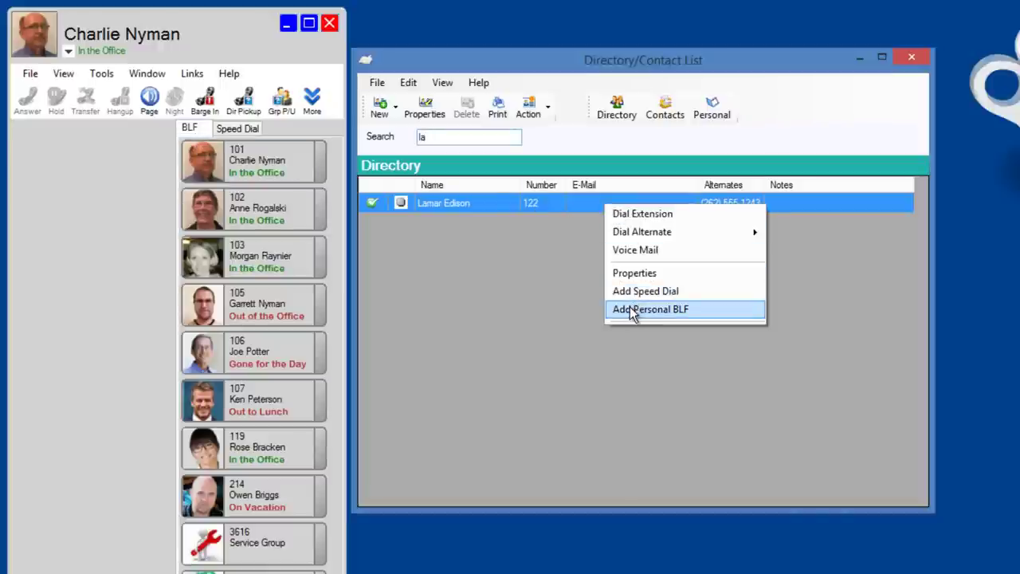
pyautogui.click(555, 303)
# Step: Replace the directory search text with "e"
pyautogui.click(469, 137)
pyautogui.press('BackSpace')
pyautogui.press('BackSpace')
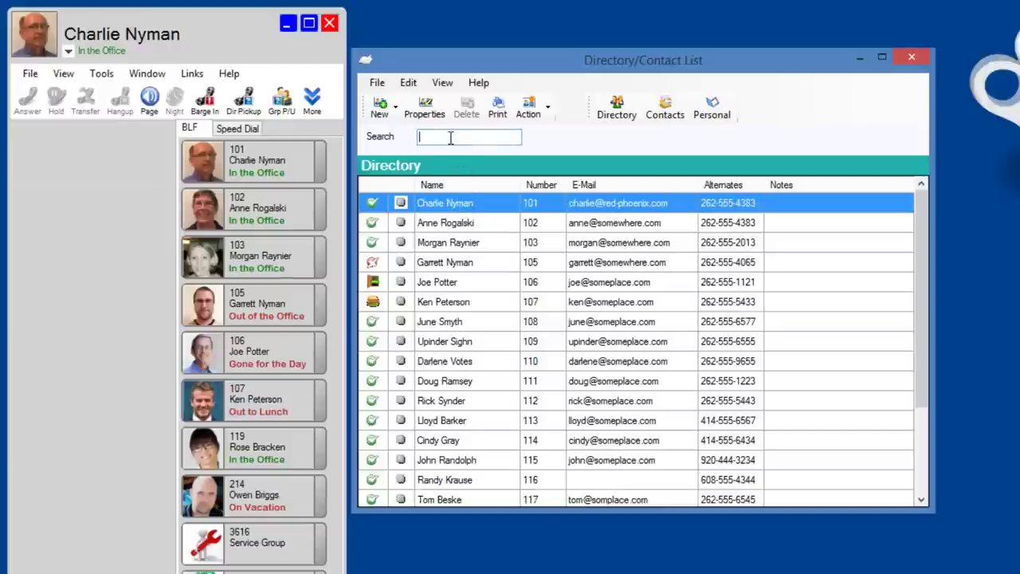
pyautogui.write('e')
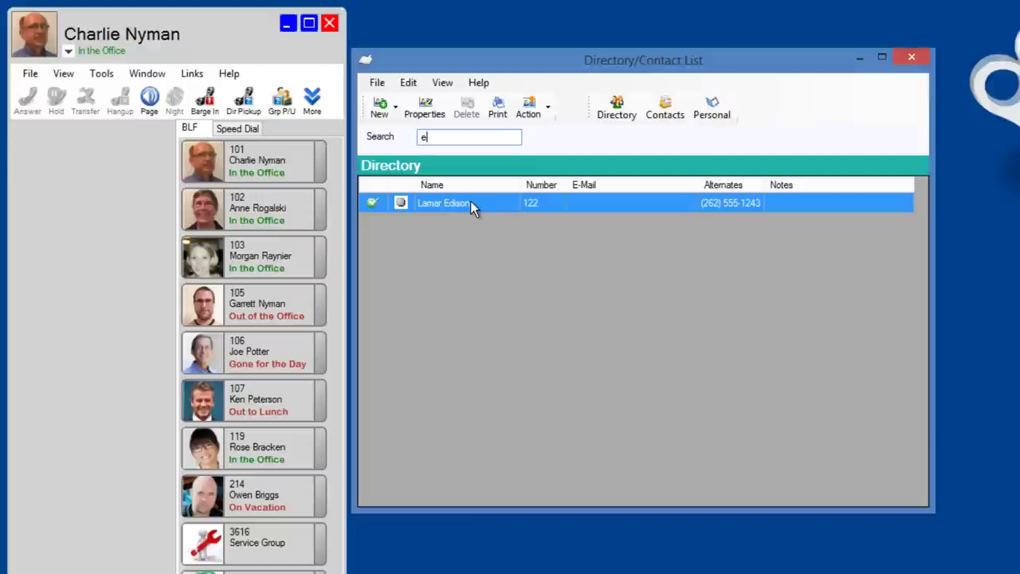
# Step: View the Contacts and Personal lists, return to the Directory list, and close the Directory/Contact List window
pyautogui.click(656, 112)
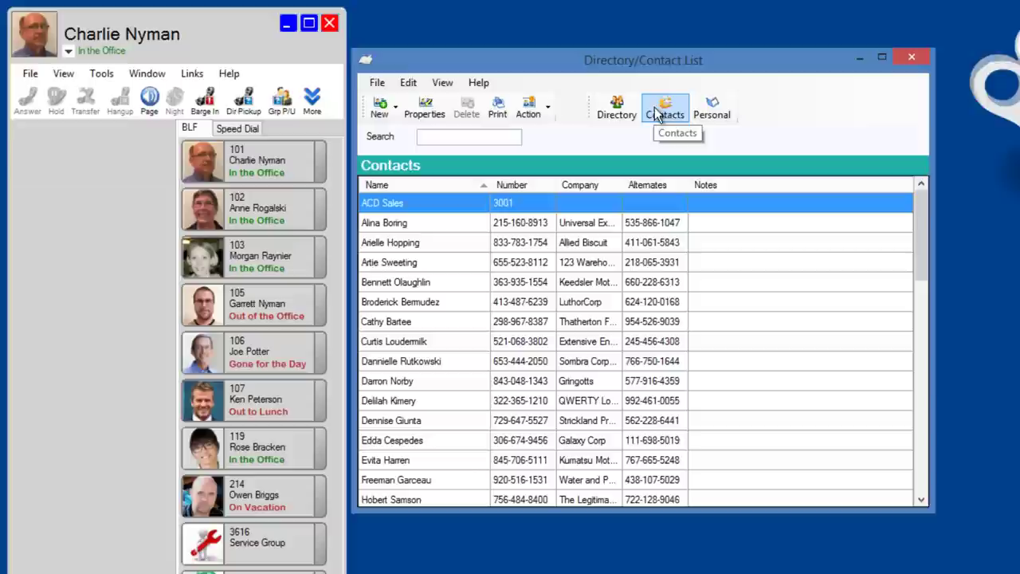
pyautogui.click(712, 112)
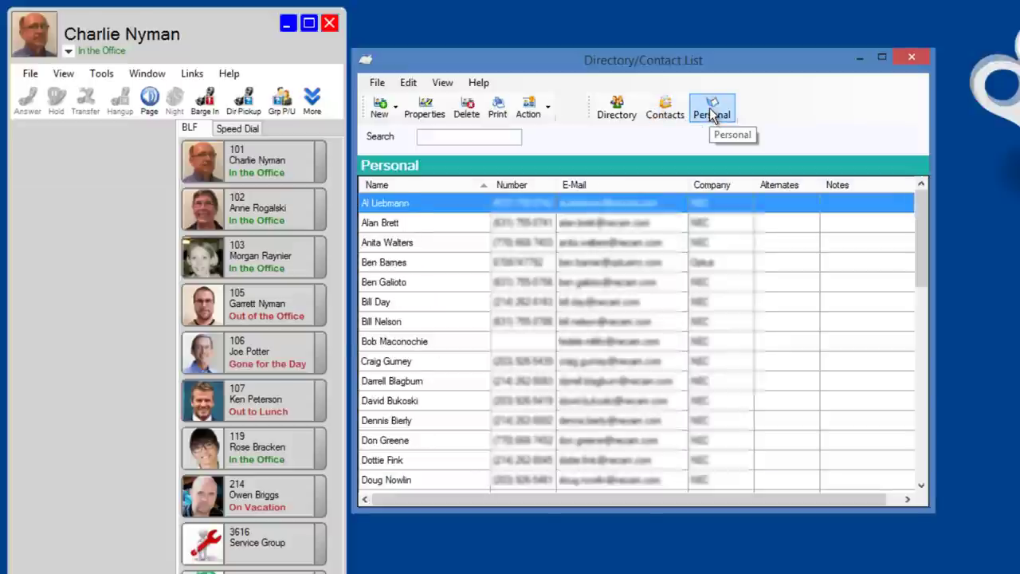
pyautogui.click(617, 110)
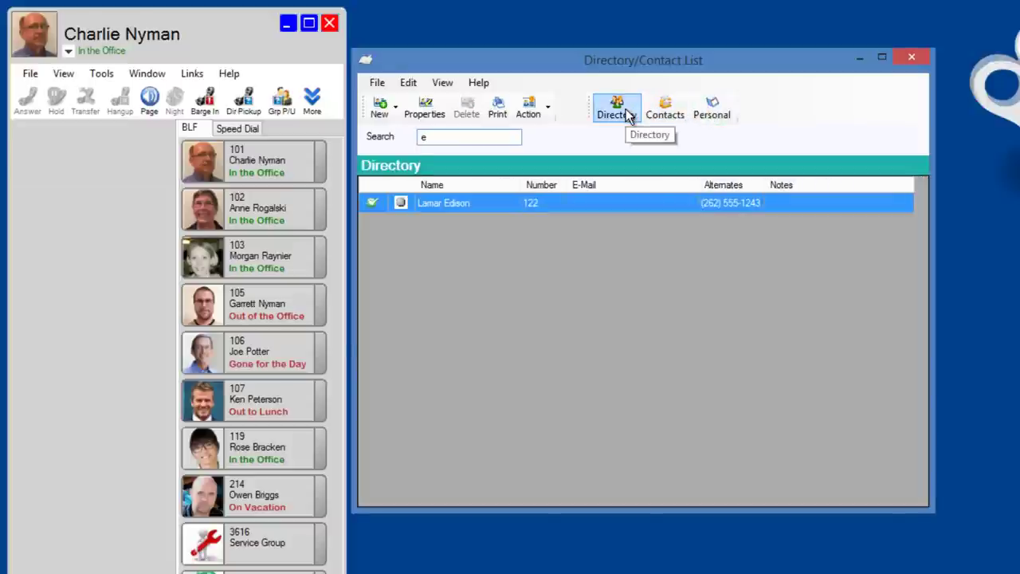
pyautogui.click(910, 59)
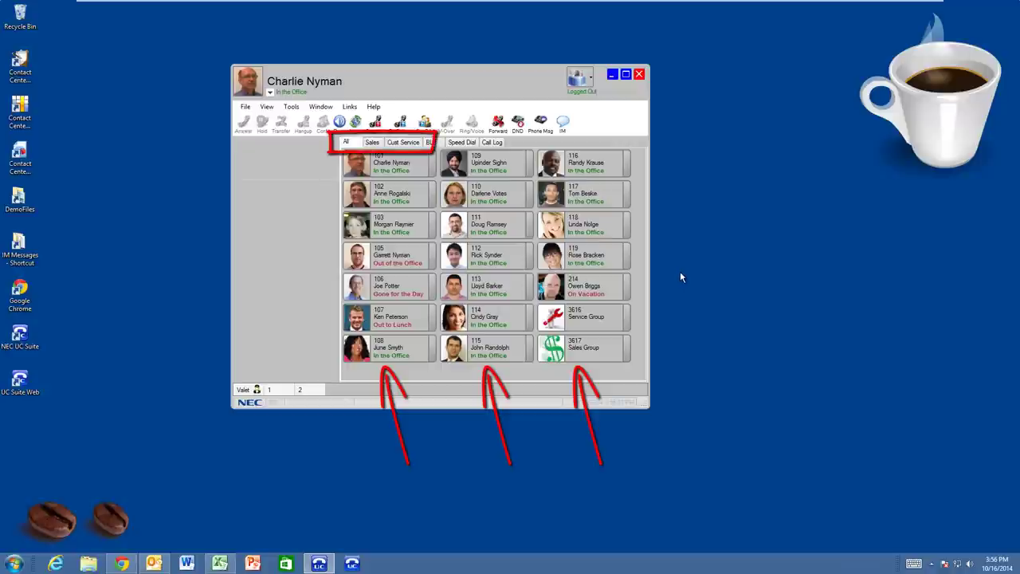
# Step: View the Sales and Cust Service extension groups and return to the list of all extensions
pyautogui.click(373, 143)
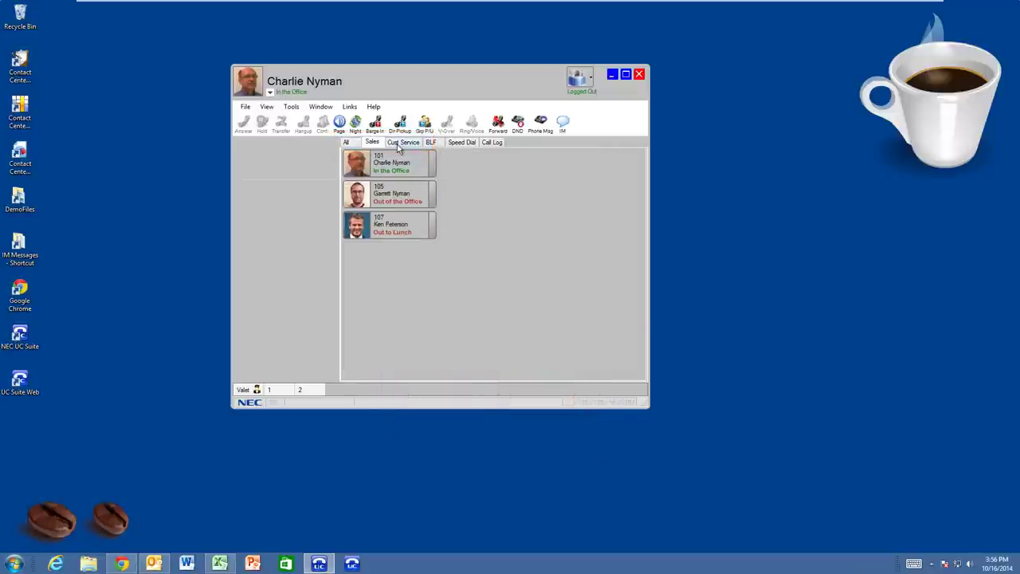
pyautogui.click(398, 143)
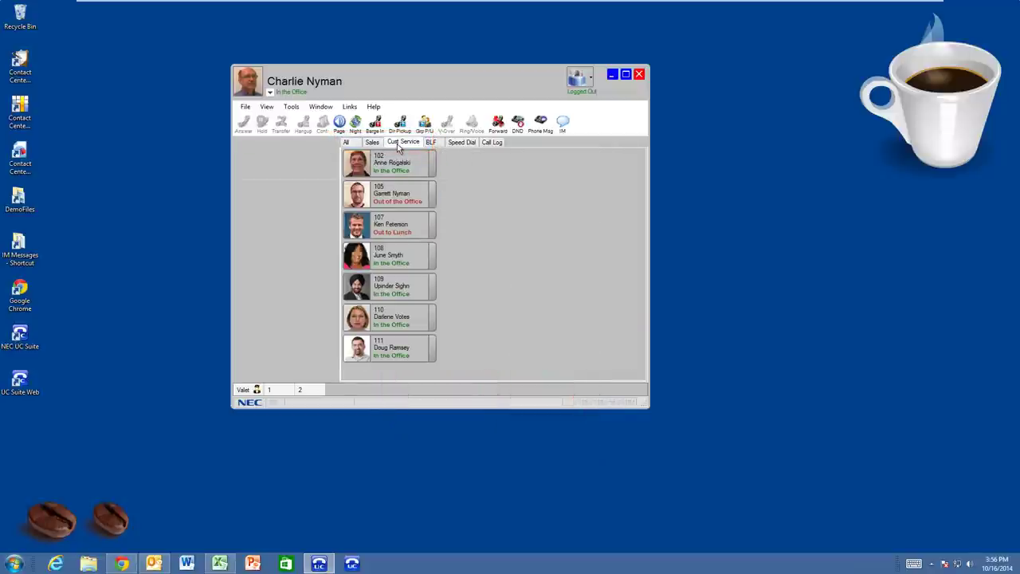
pyautogui.click(348, 143)
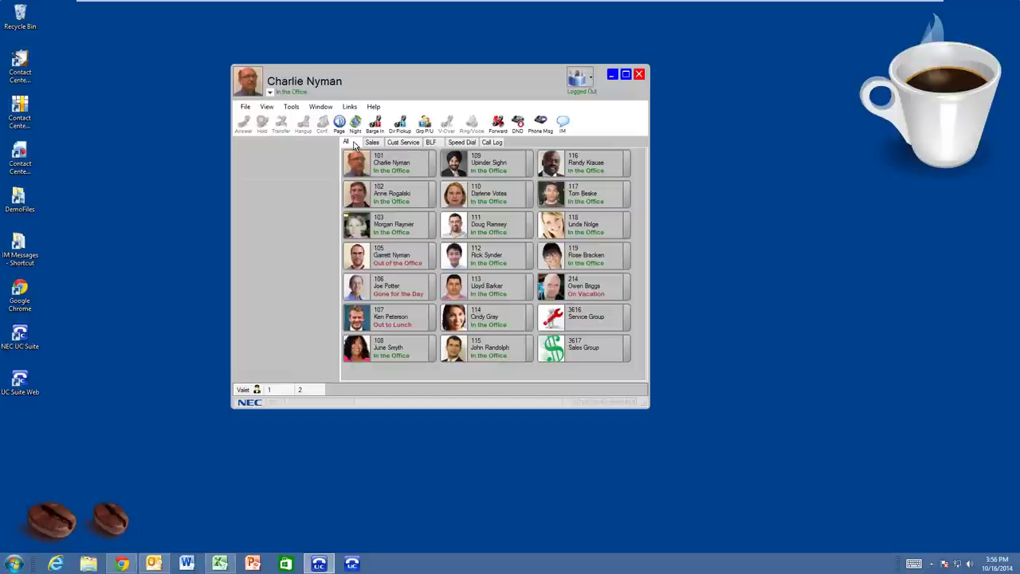